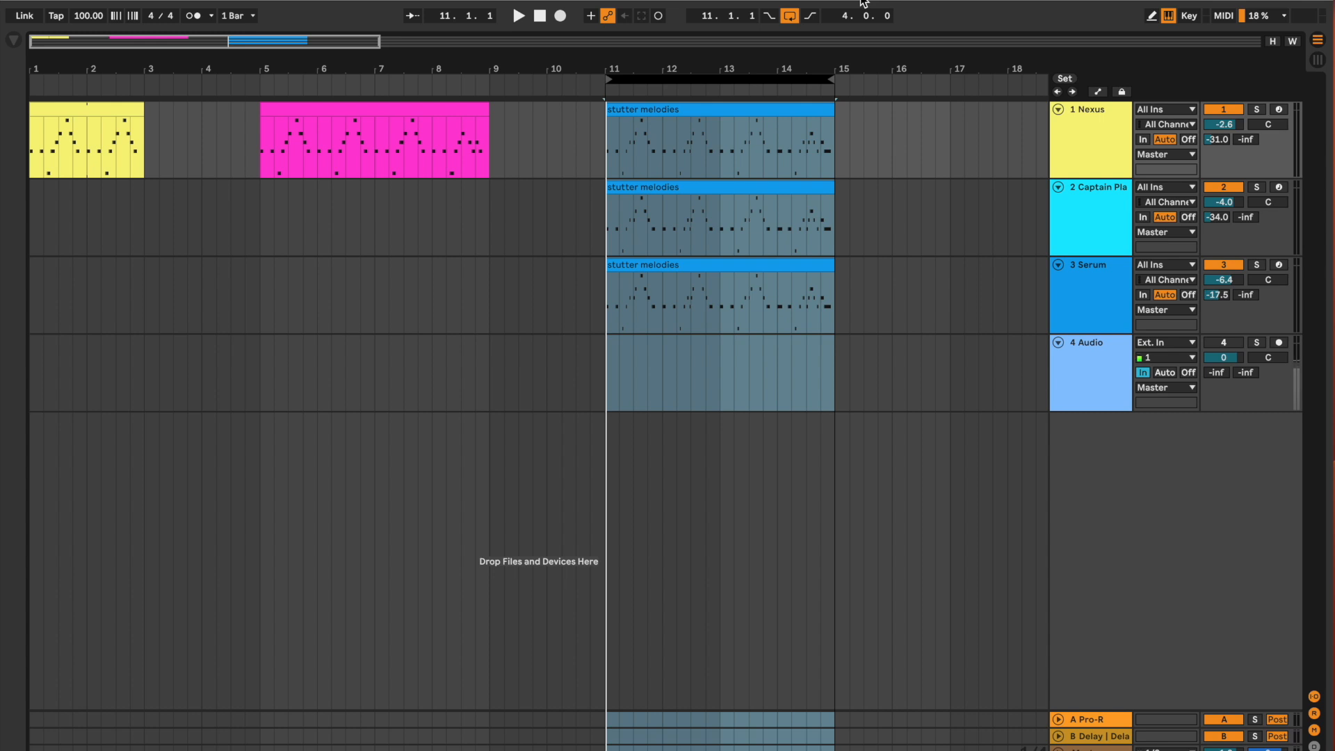
- Play the looped stutter melodies section from bar 11 with all three instrument tracks sounding
left_click_drag(801, 65, 790, 118)
key("space")
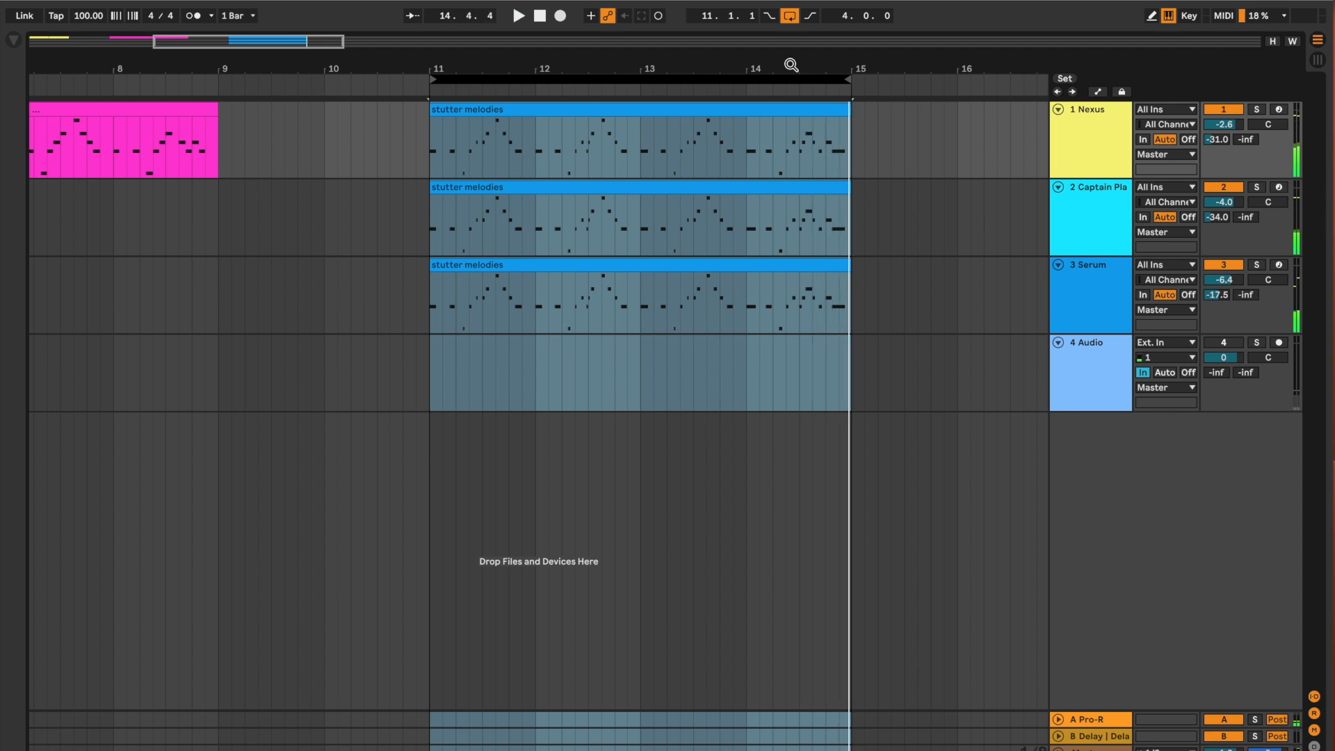
- Move the four-bar loop to the start of bar 1 and mute instrument tracks 2 and 3
left_click_drag(791, 64, 101, 68)
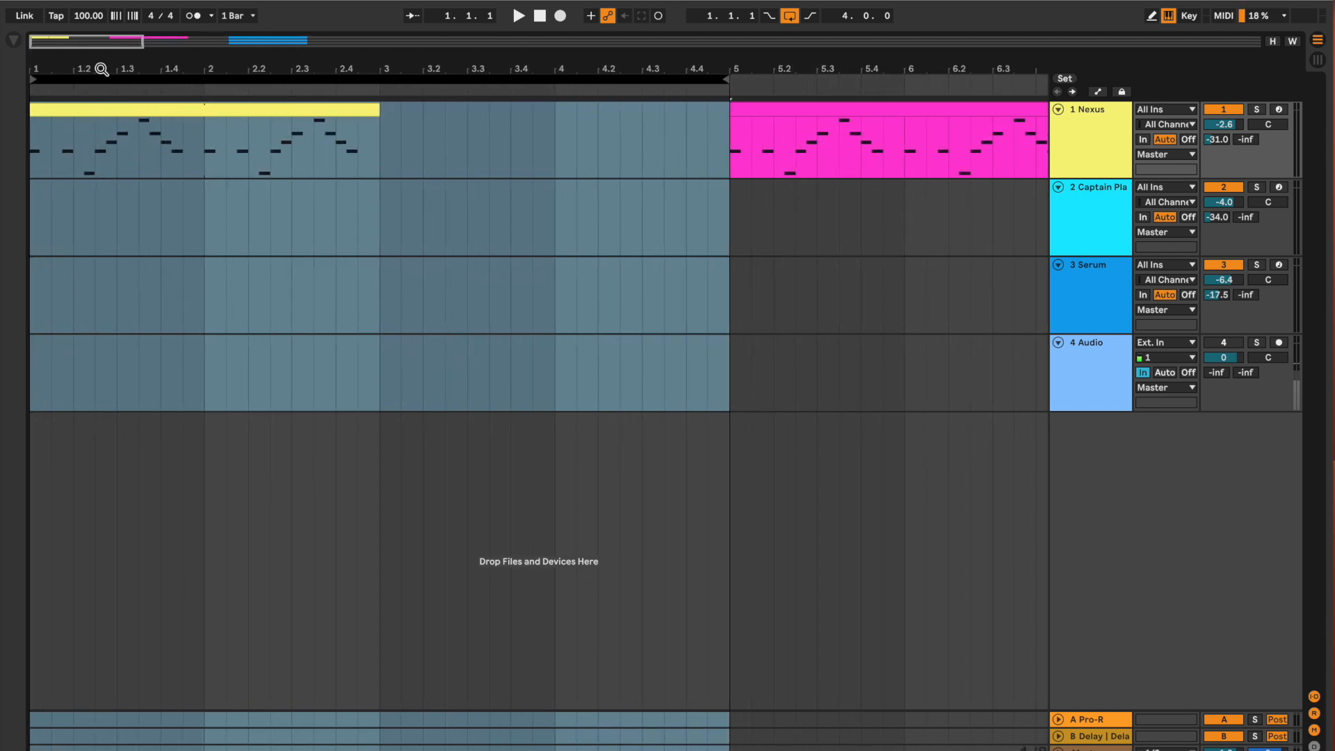
left_click(1225, 187)
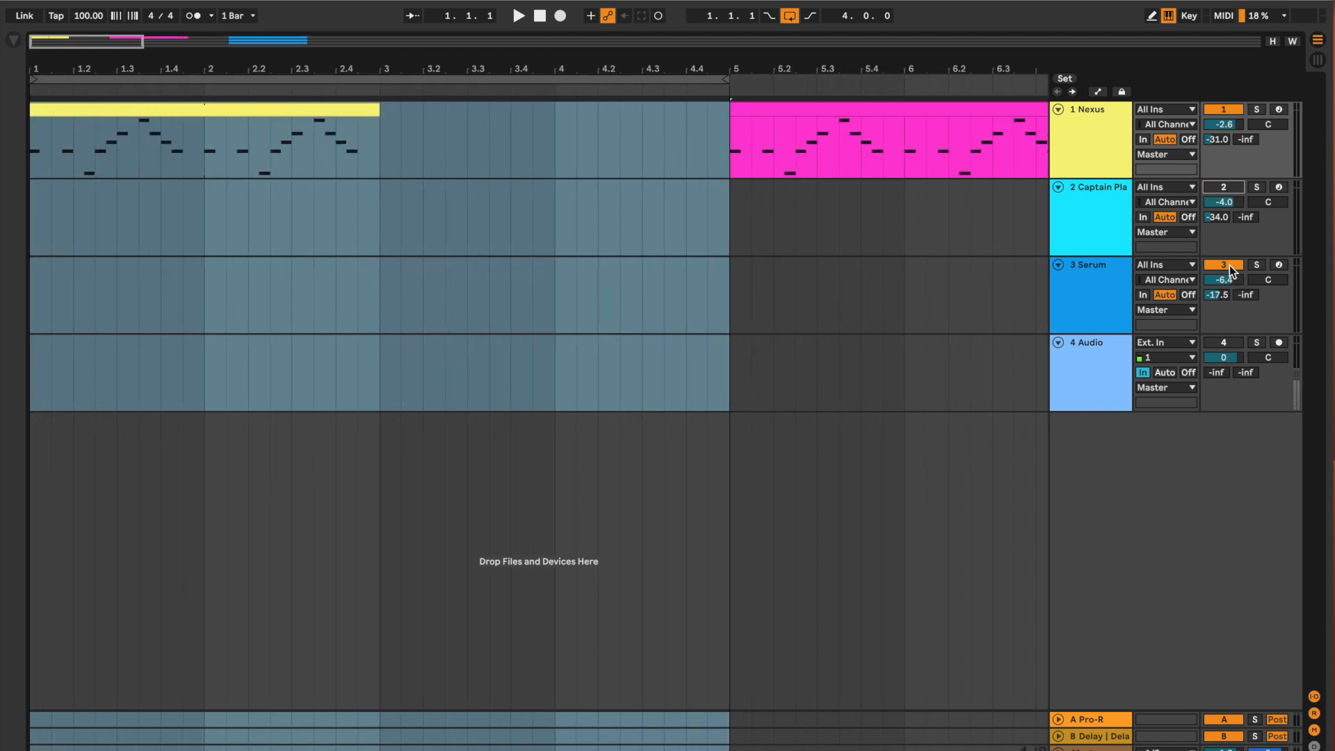
- Inspect the preset loaded in the Nexus instrument on track 1, and close the plugin window
double_click(1075, 127)
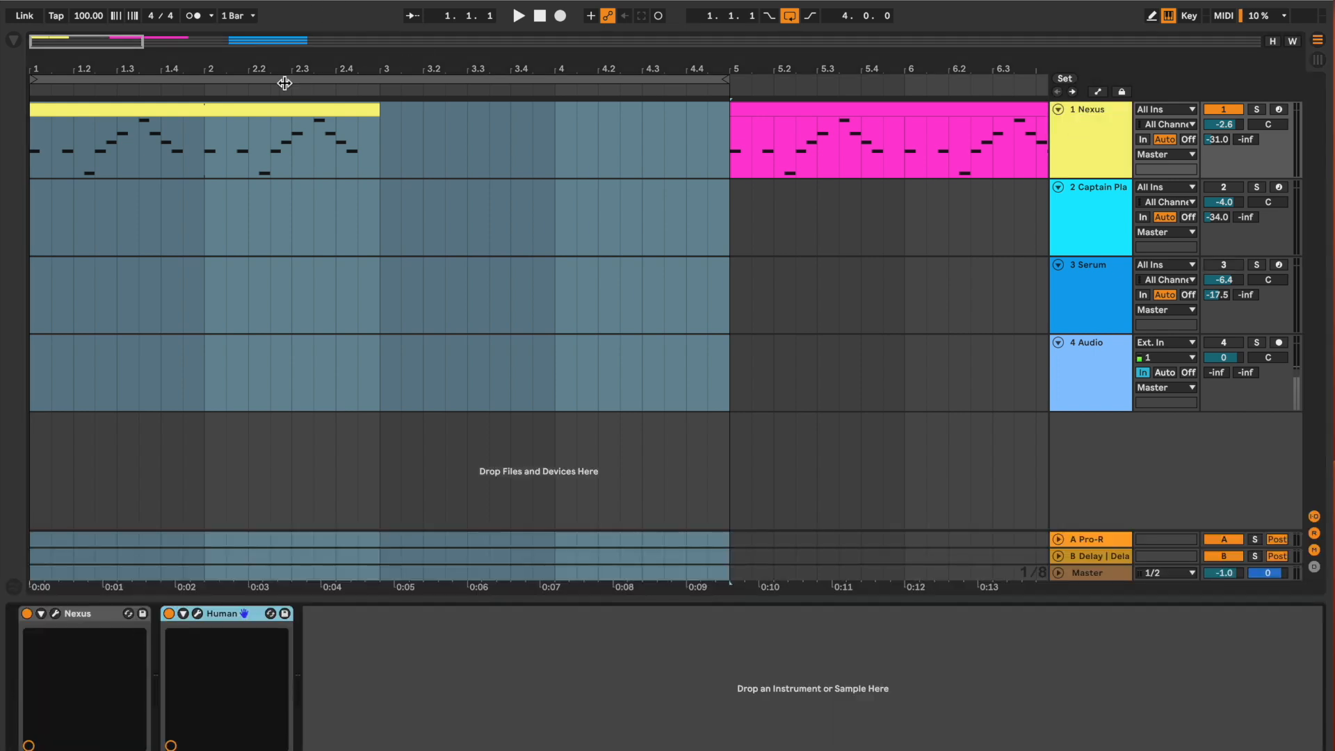
left_click(1068, 152)
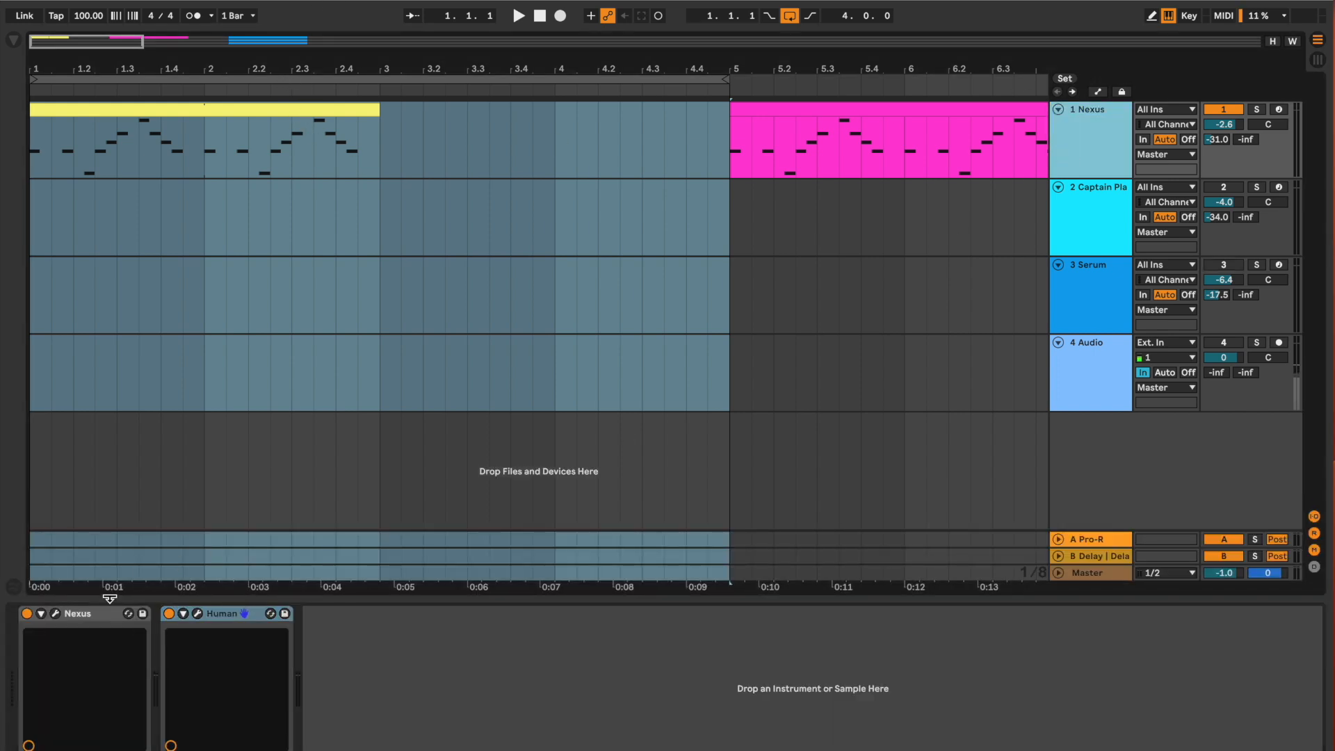
left_click(55, 615)
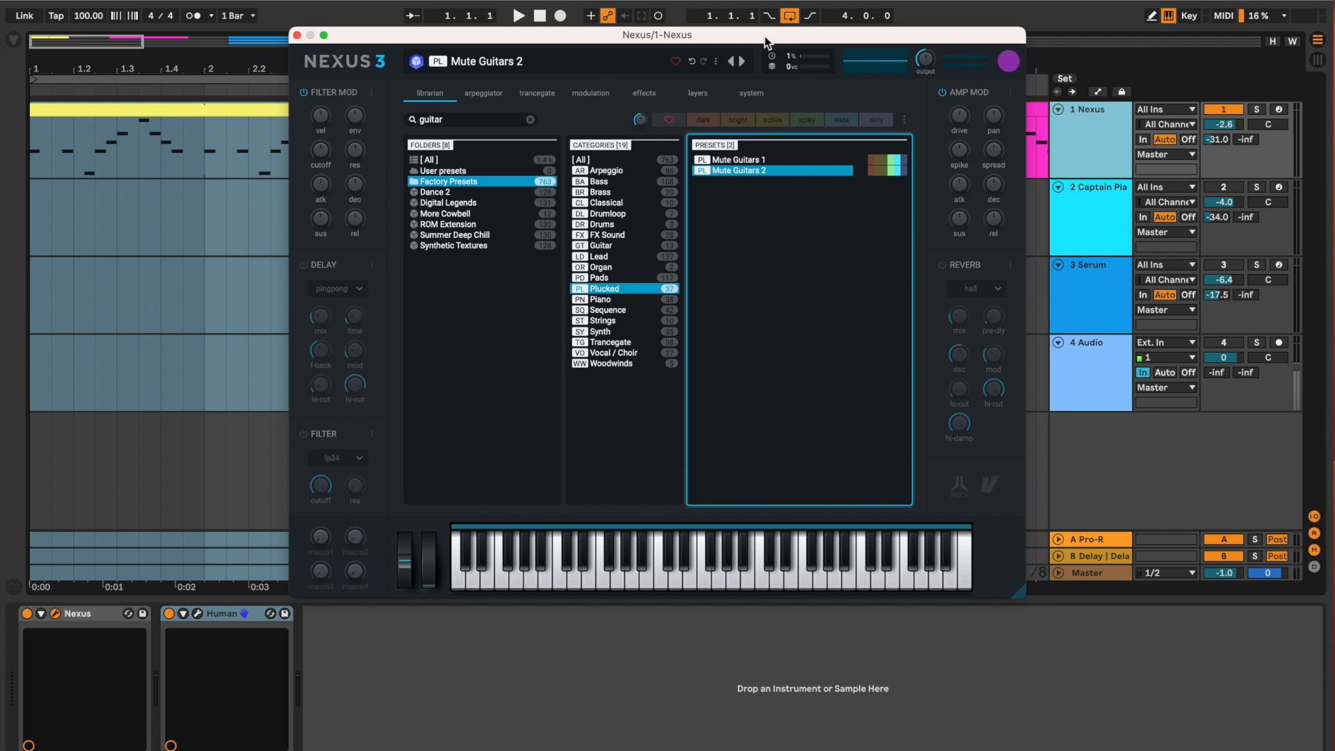
left_click(297, 35)
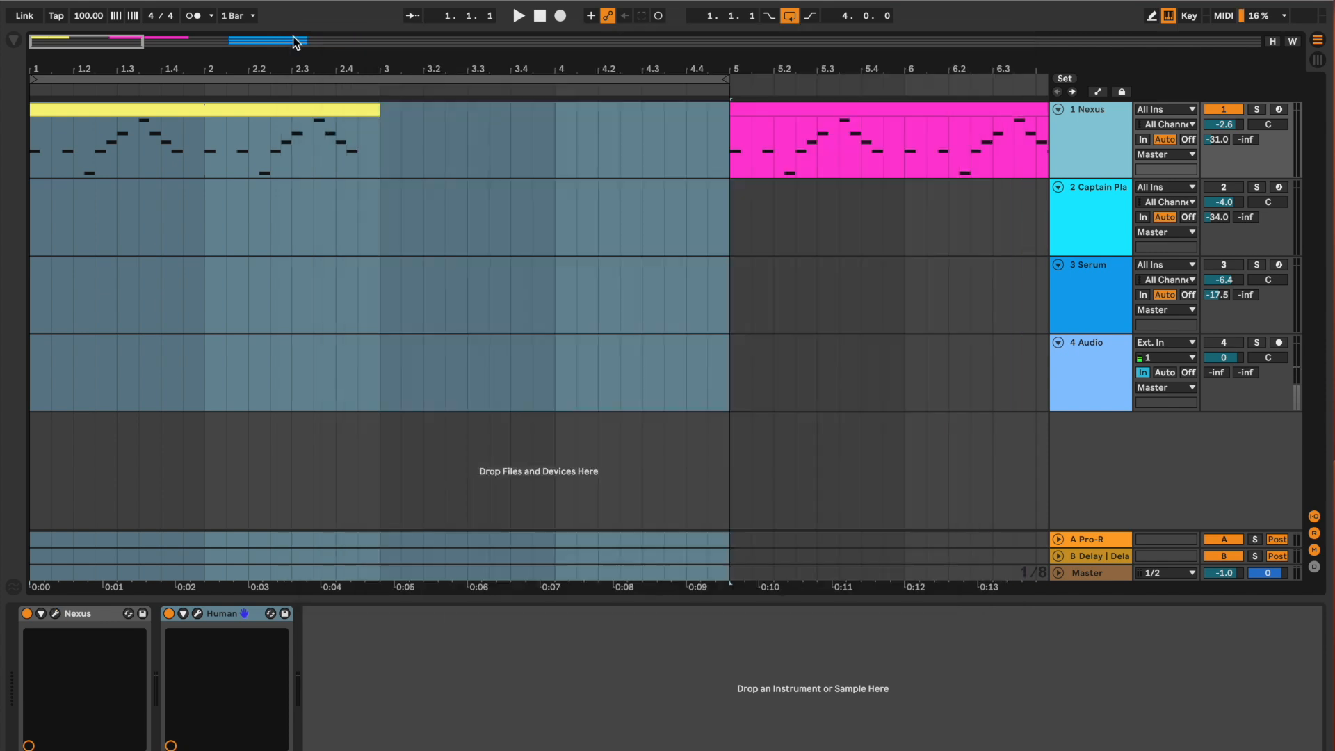
- Examine the yellow clip's notes in an enlarged note editor and play the clip from bar 1
double_click(248, 111)
left_click_drag(608, 599, 623, 107)
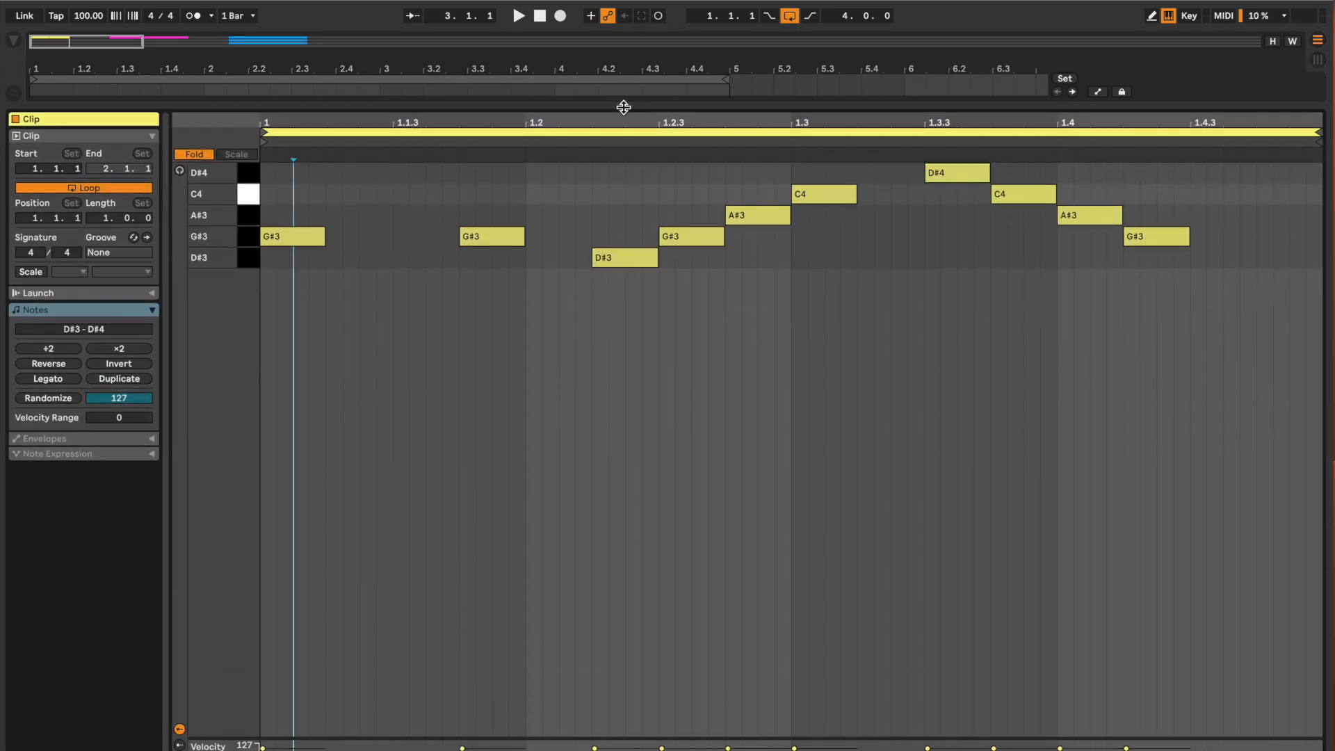
left_click(546, 20)
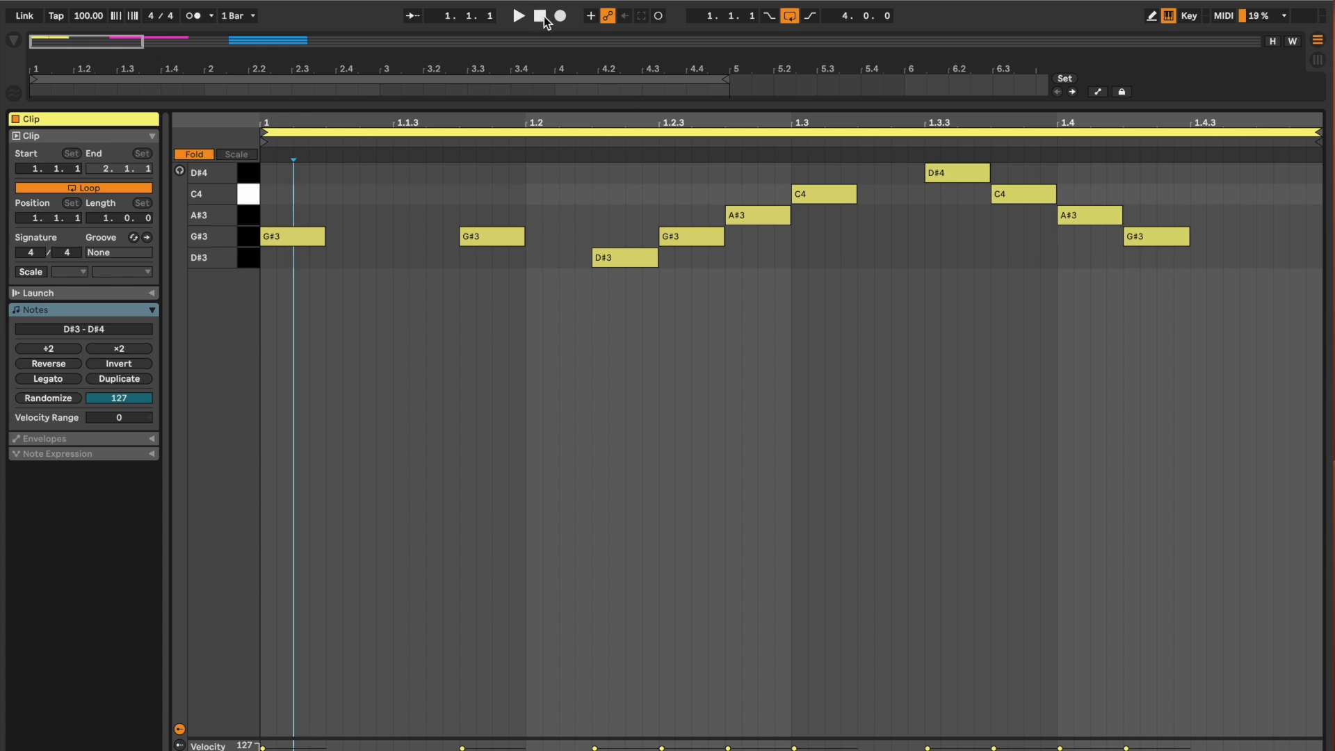
left_click(519, 16)
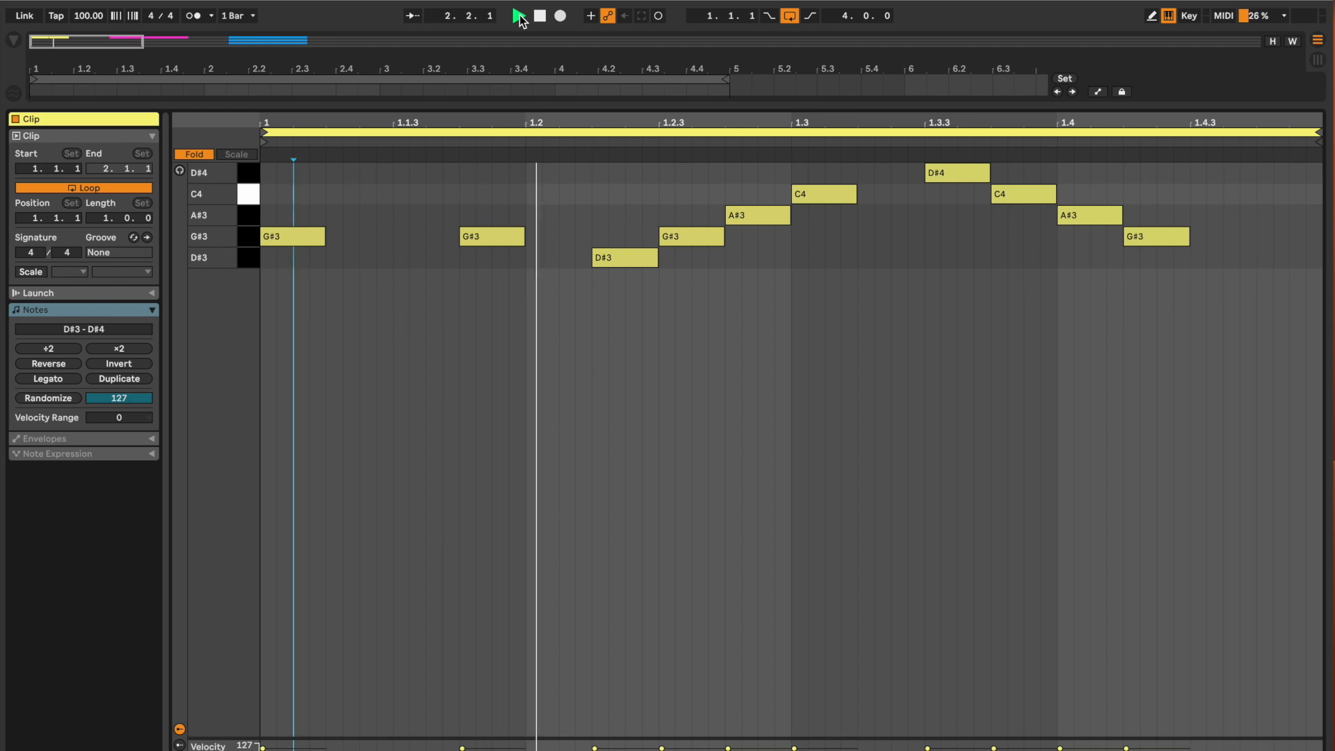
key("space")
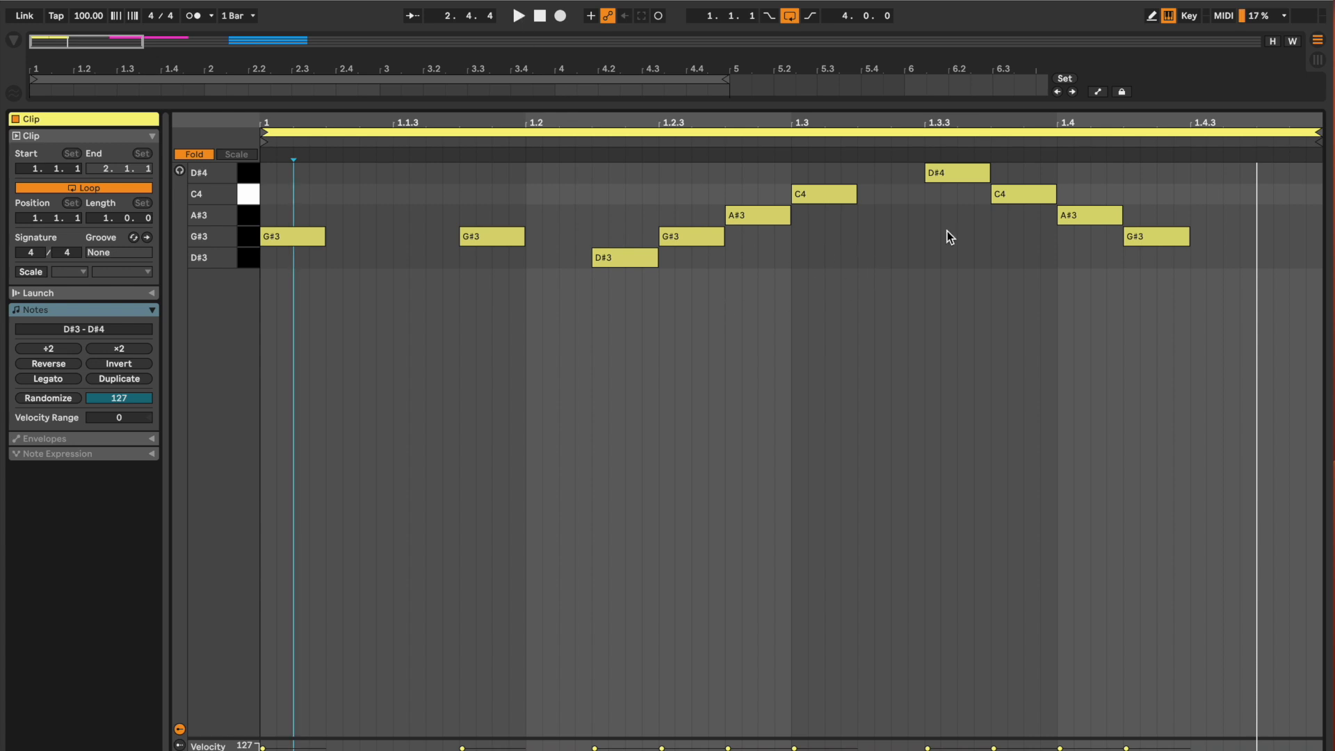
- Loop the magenta clip at bar 5, examine its notes in an enlarged editor, and play it through
left_click_drag(670, 108, 652, 748)
left_click_drag(435, 66, 310, 80)
left_click(327, 105)
double_click(314, 124)
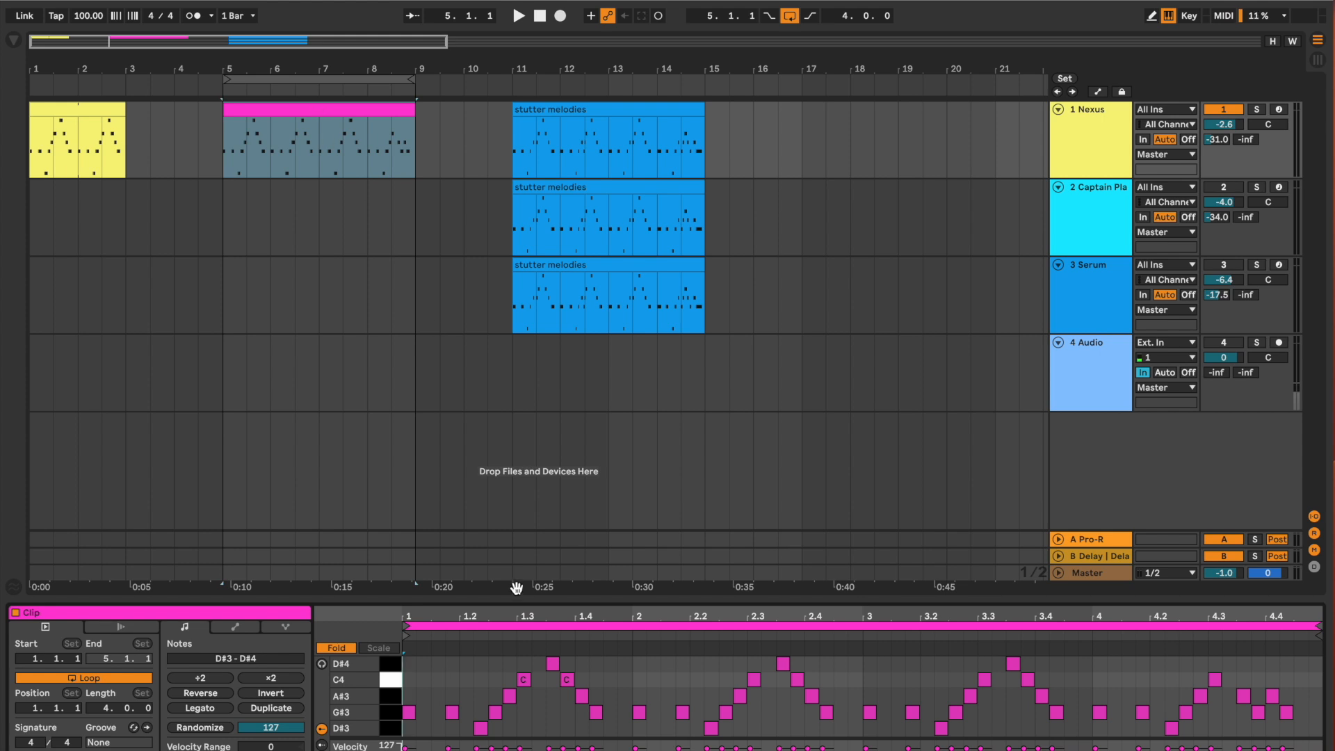
left_click_drag(569, 599, 583, 30)
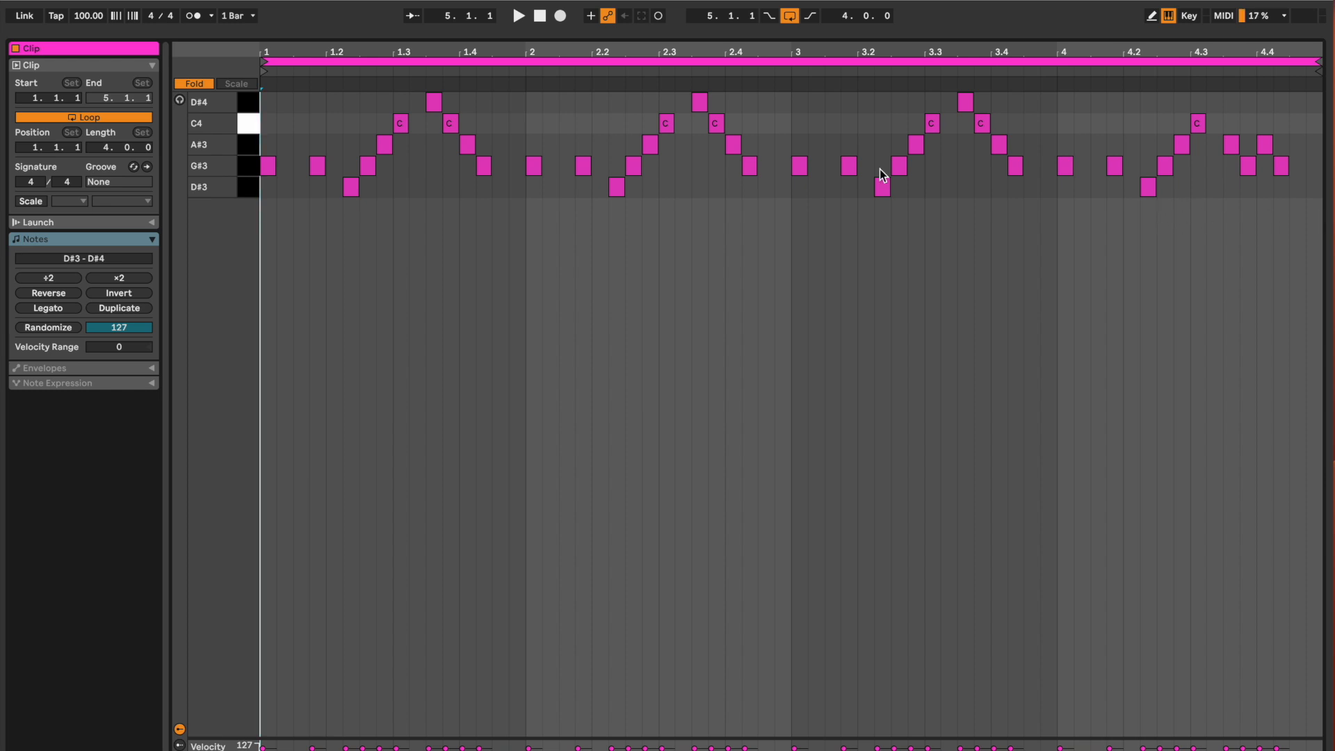
left_click(518, 19)
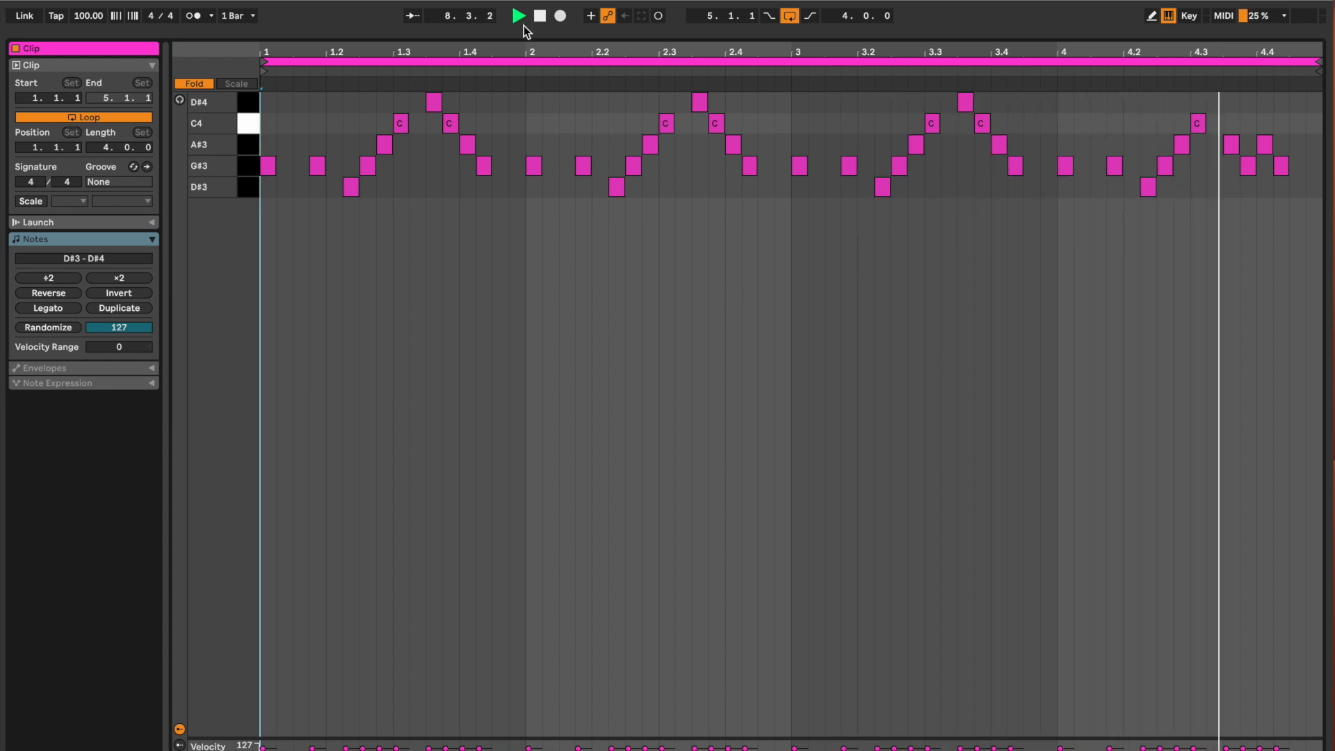
key("space")
key("Tab")
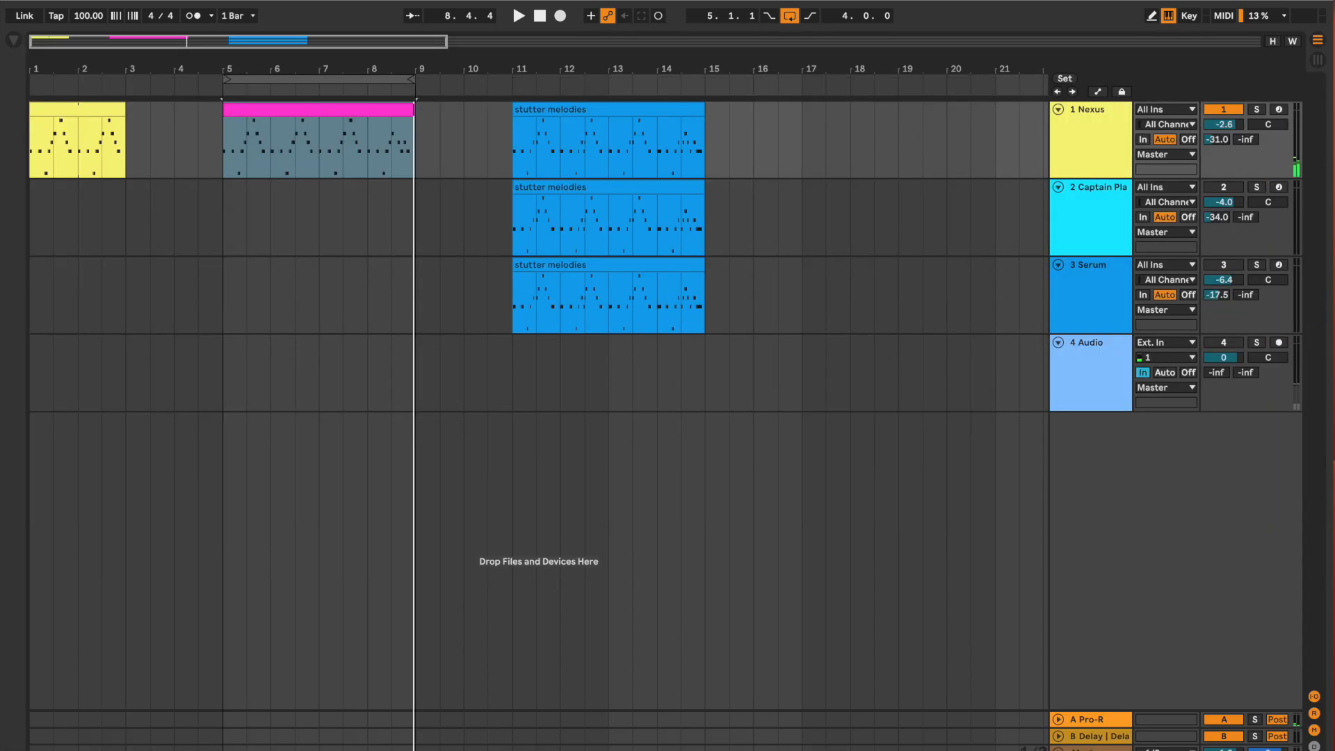
- Inspect the Pro-R reverb settings on return track A from the Session view, and go back to the Arrangement
double_click(1099, 127)
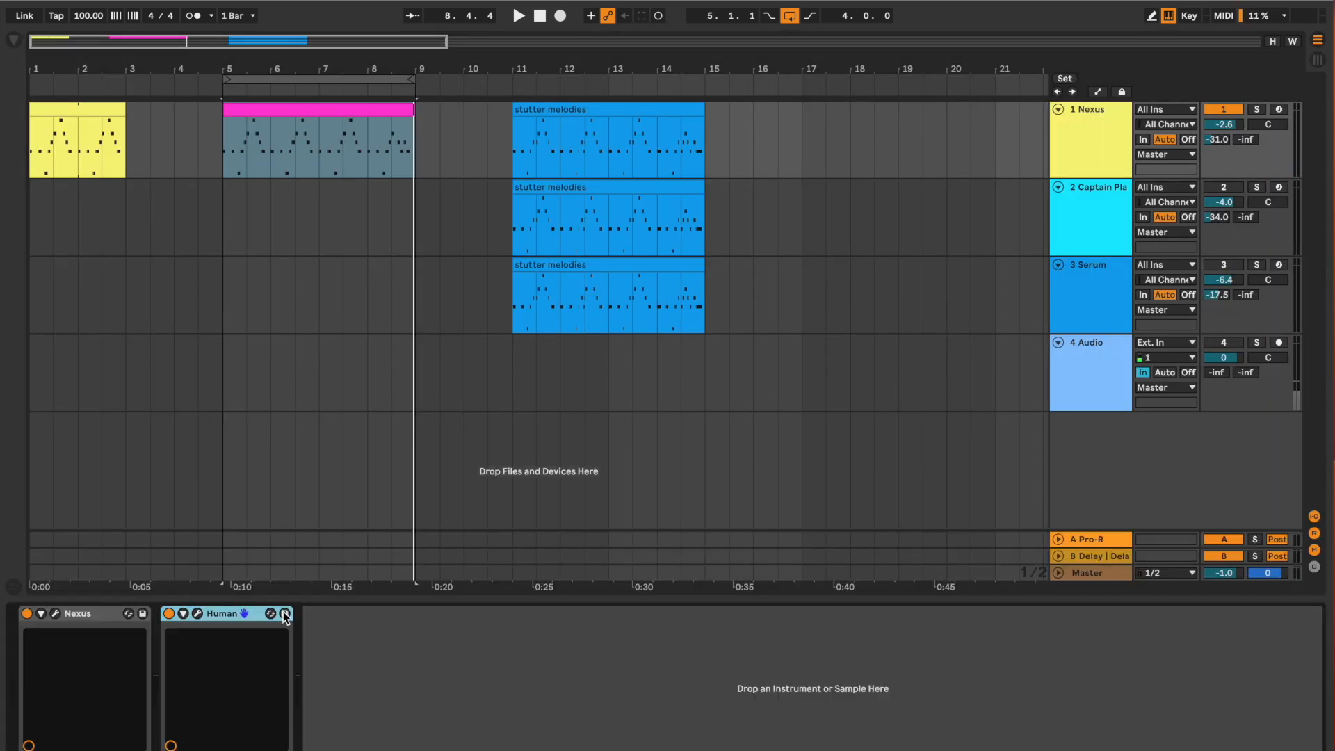
key("Tab")
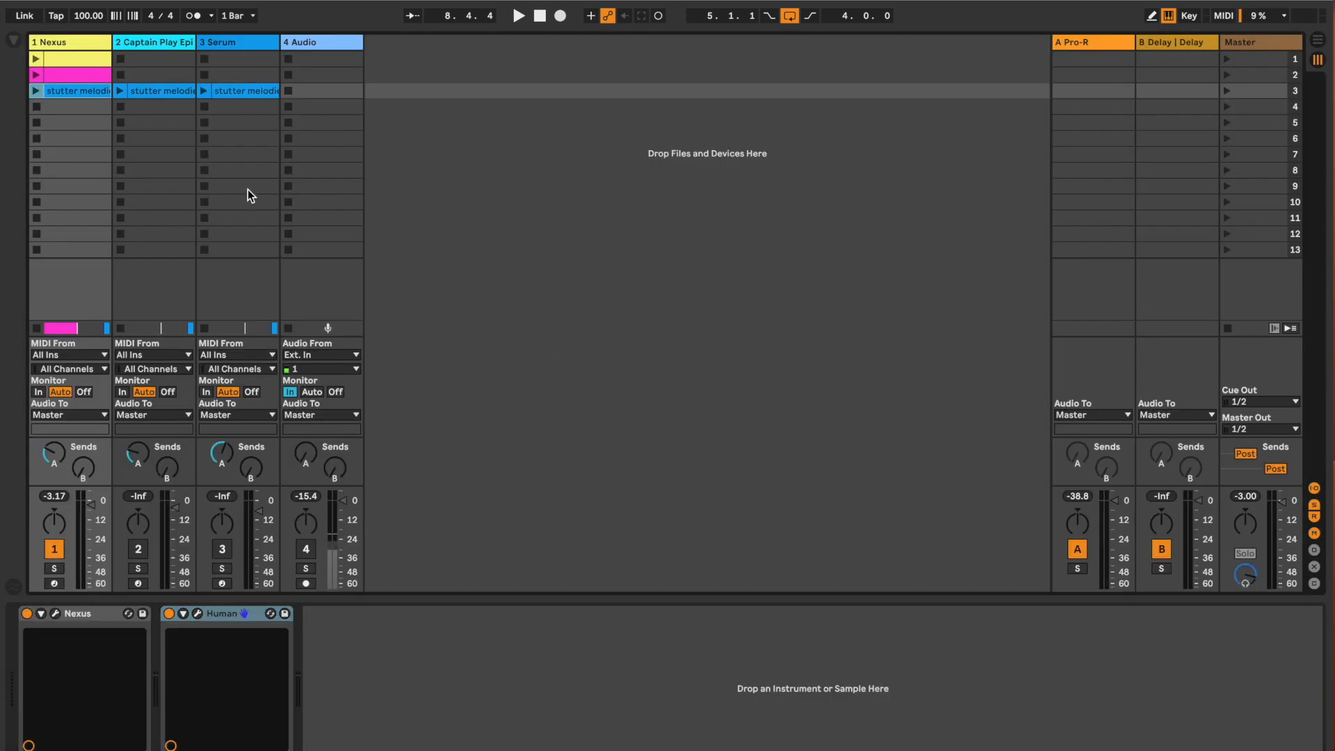
left_click(1109, 45)
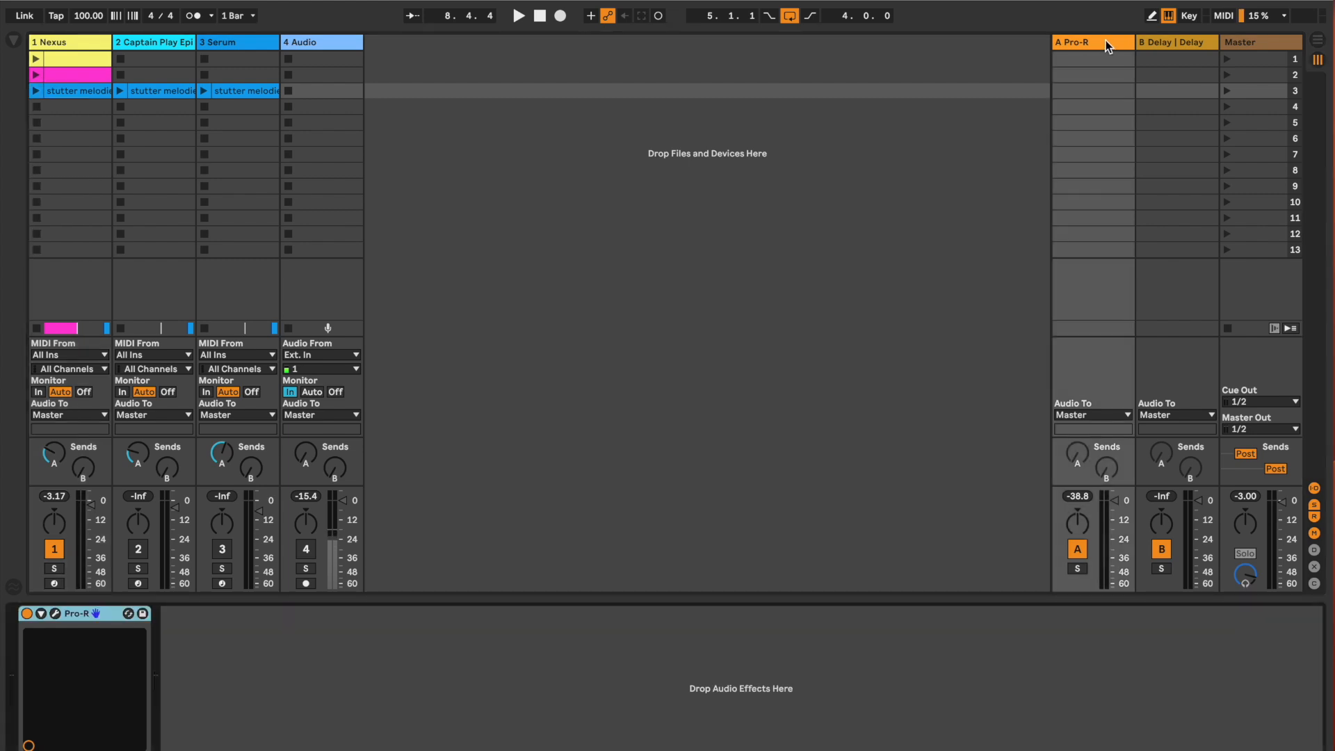
left_click(55, 613)
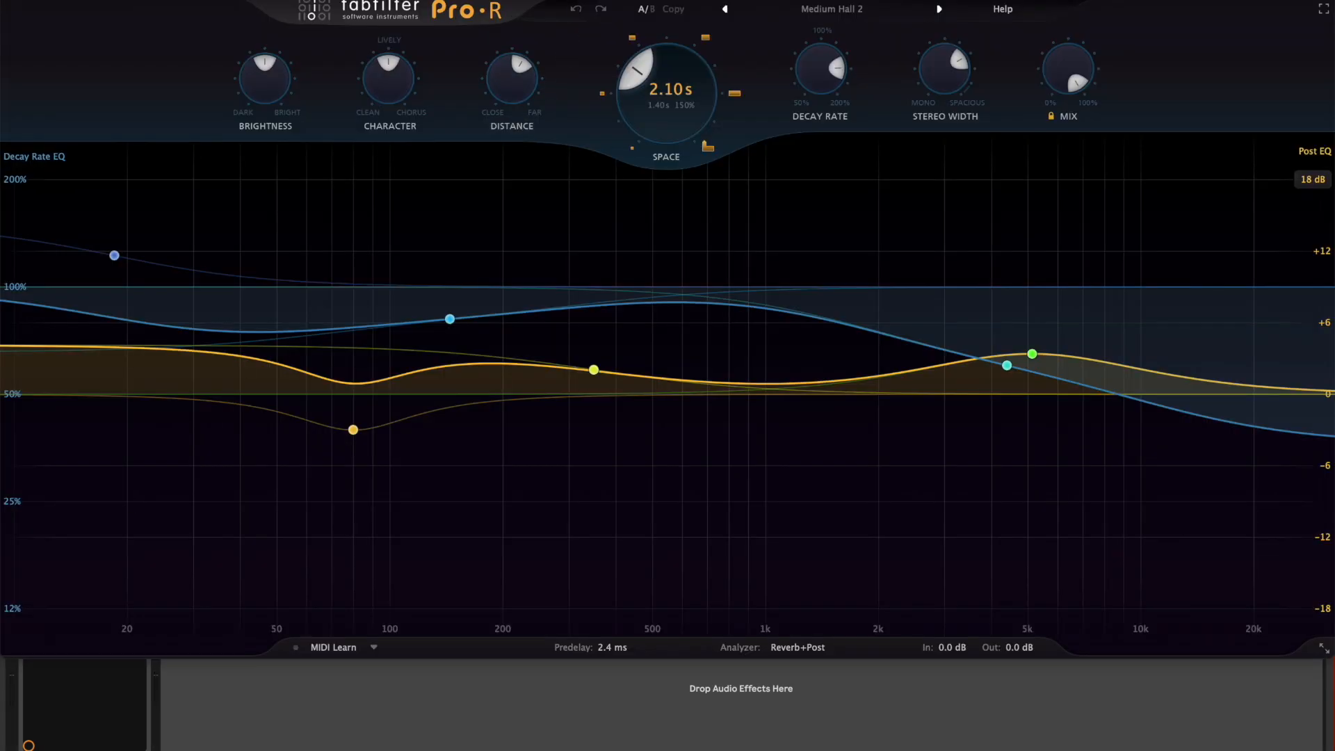
left_click(17, 0)
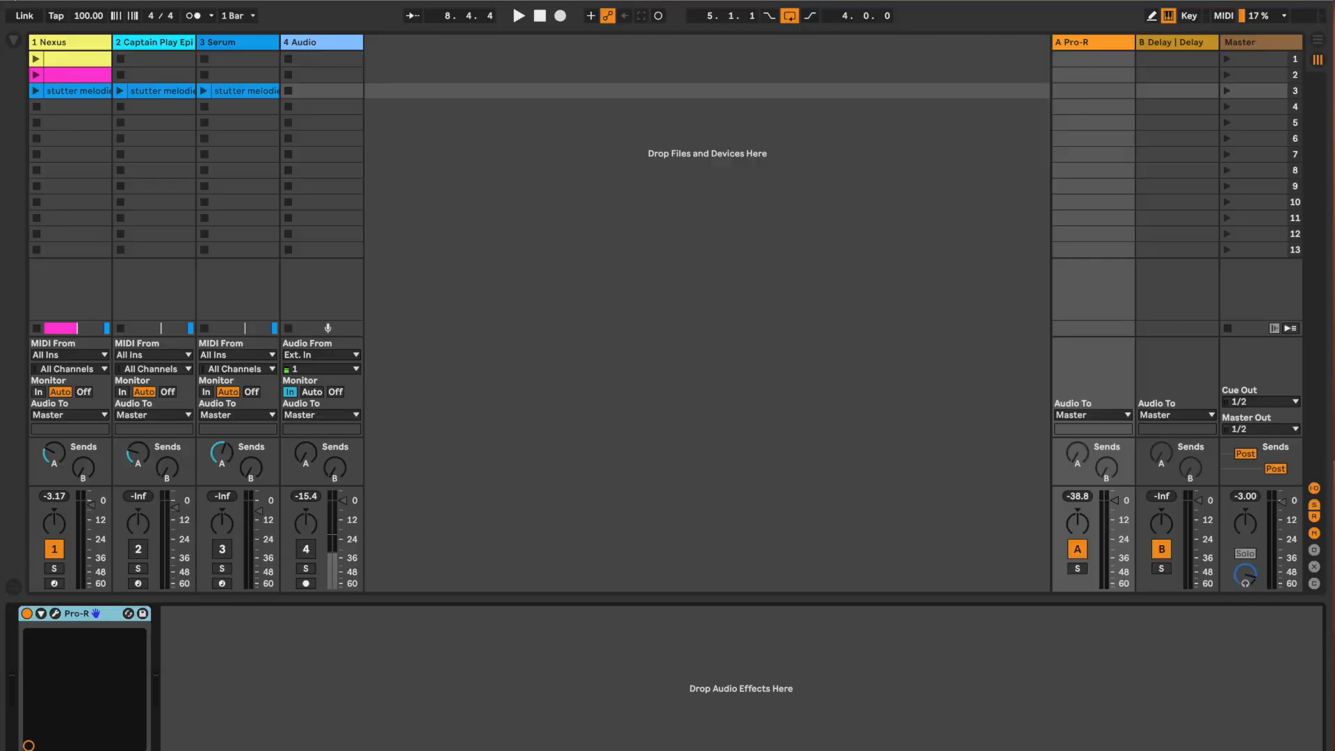
key("Tab")
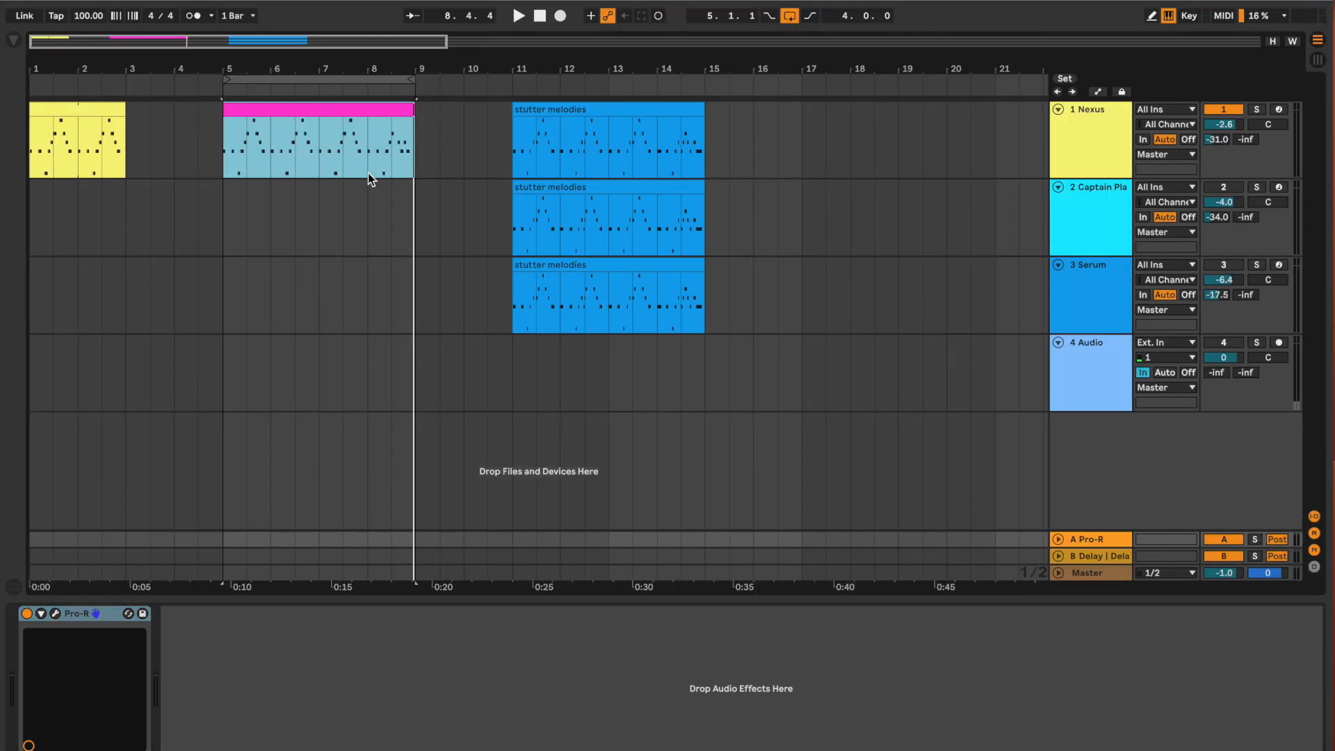
- Show the Human plugin on the Nexus track while playing the looped bars from bar 5, and close its window
left_click(1088, 154)
left_click(195, 613)
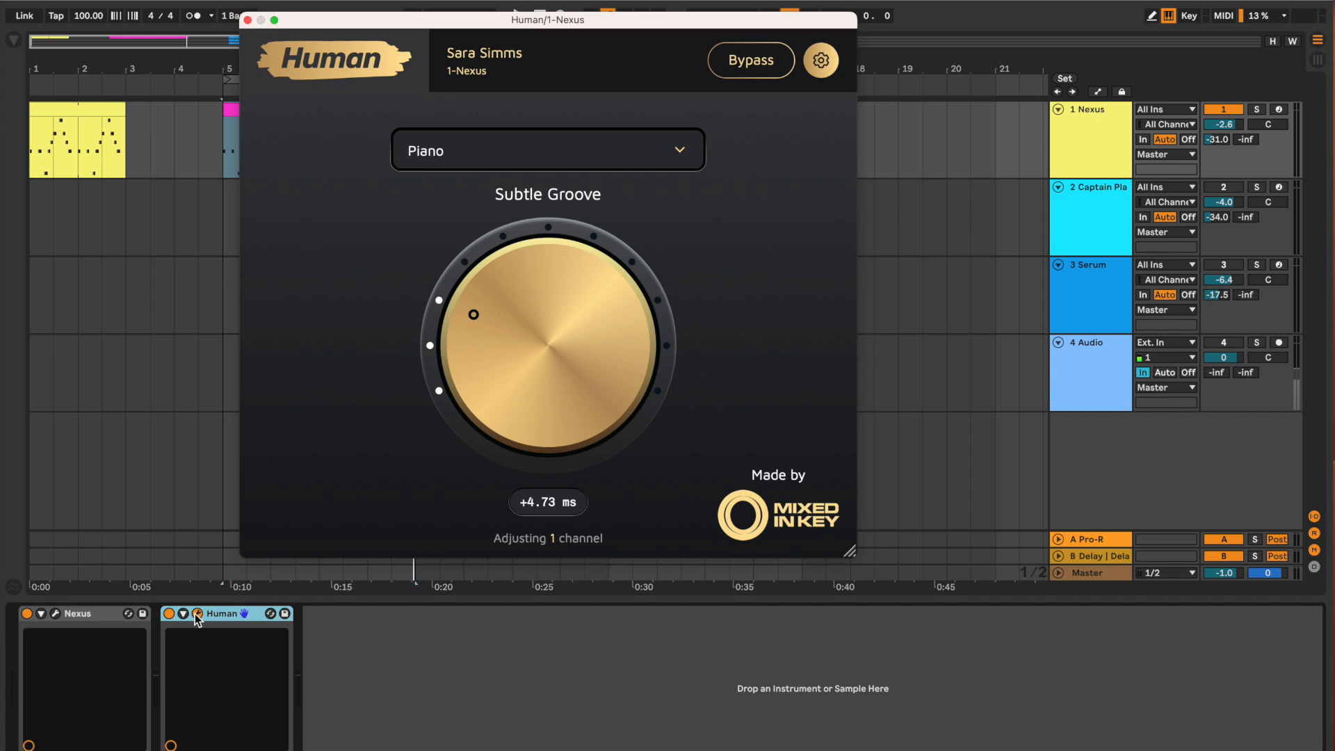
left_click_drag(374, 28, 473, 137)
left_click_drag(268, 78, 260, 78)
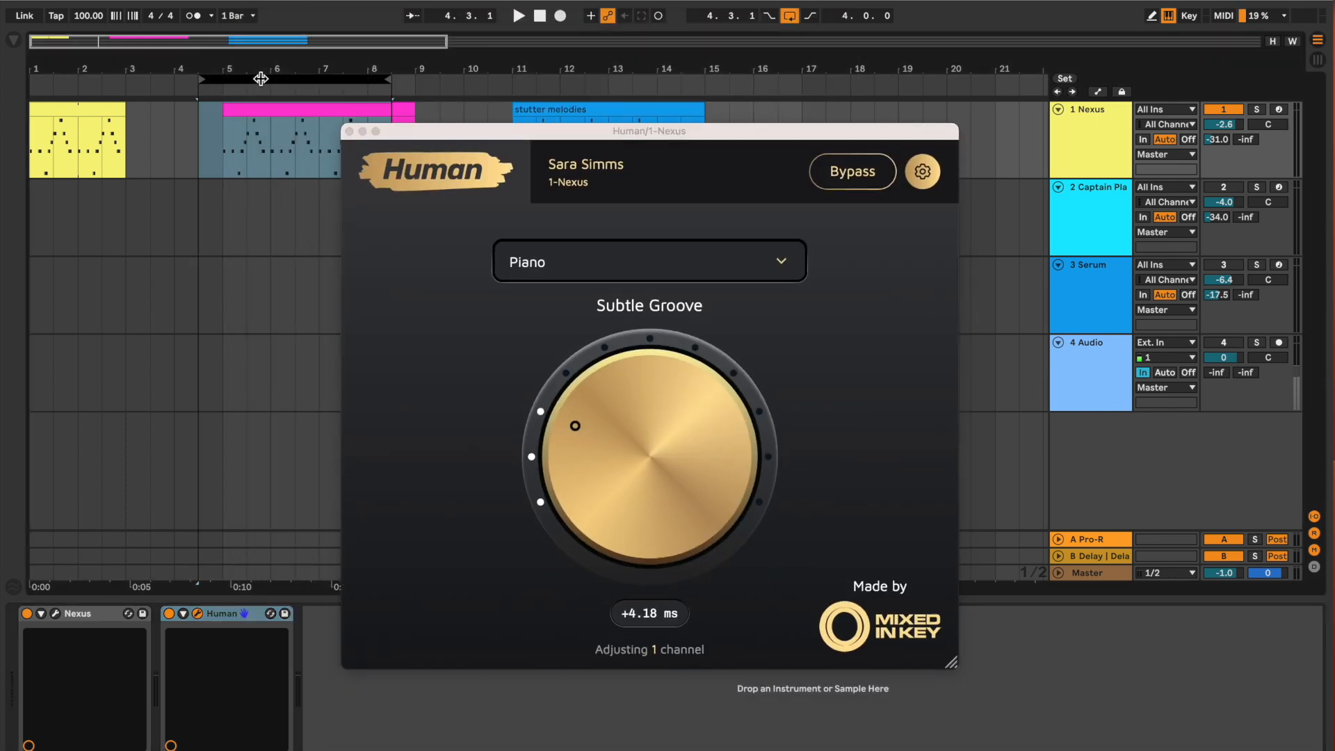
left_click_drag(284, 79, 298, 80)
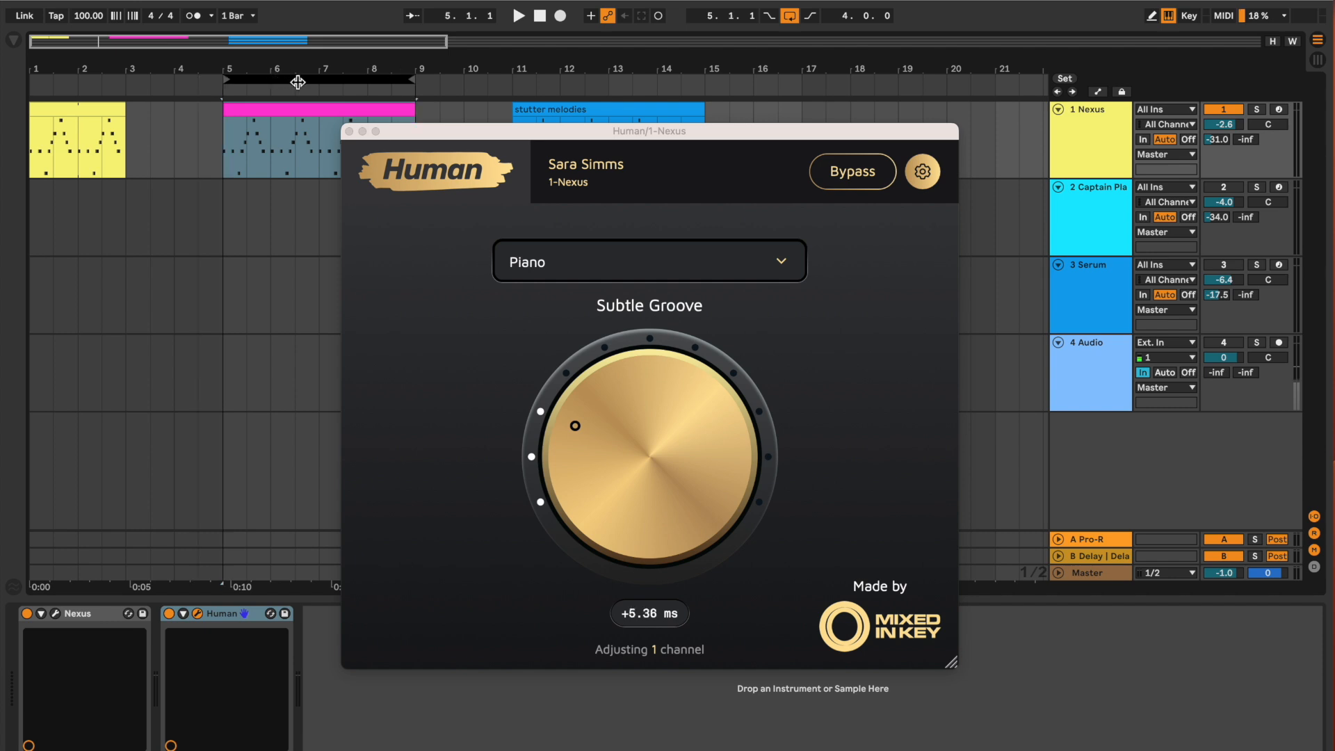
key("space")
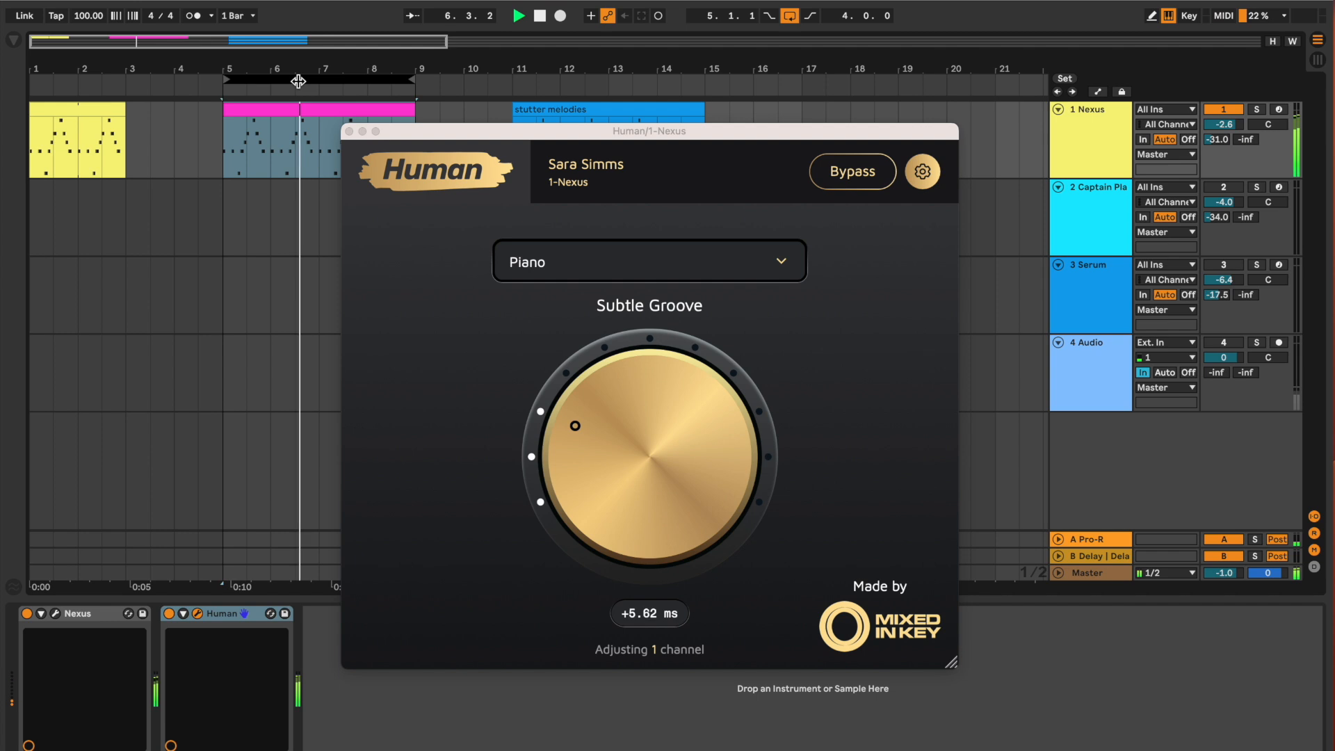
key("space")
left_click(349, 131)
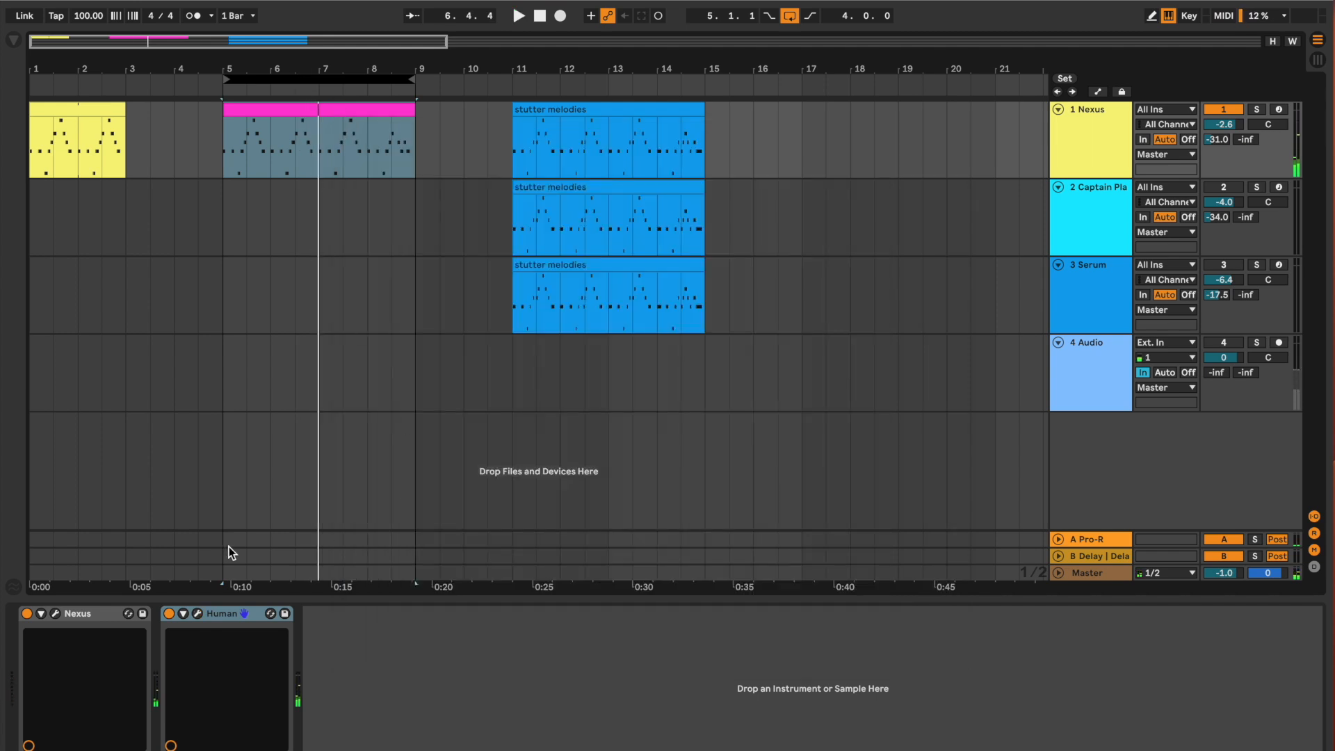
- Move the loop to the stutter melodies clips at bar 11 and turn off the Human device
left_click_drag(318, 81, 619, 95)
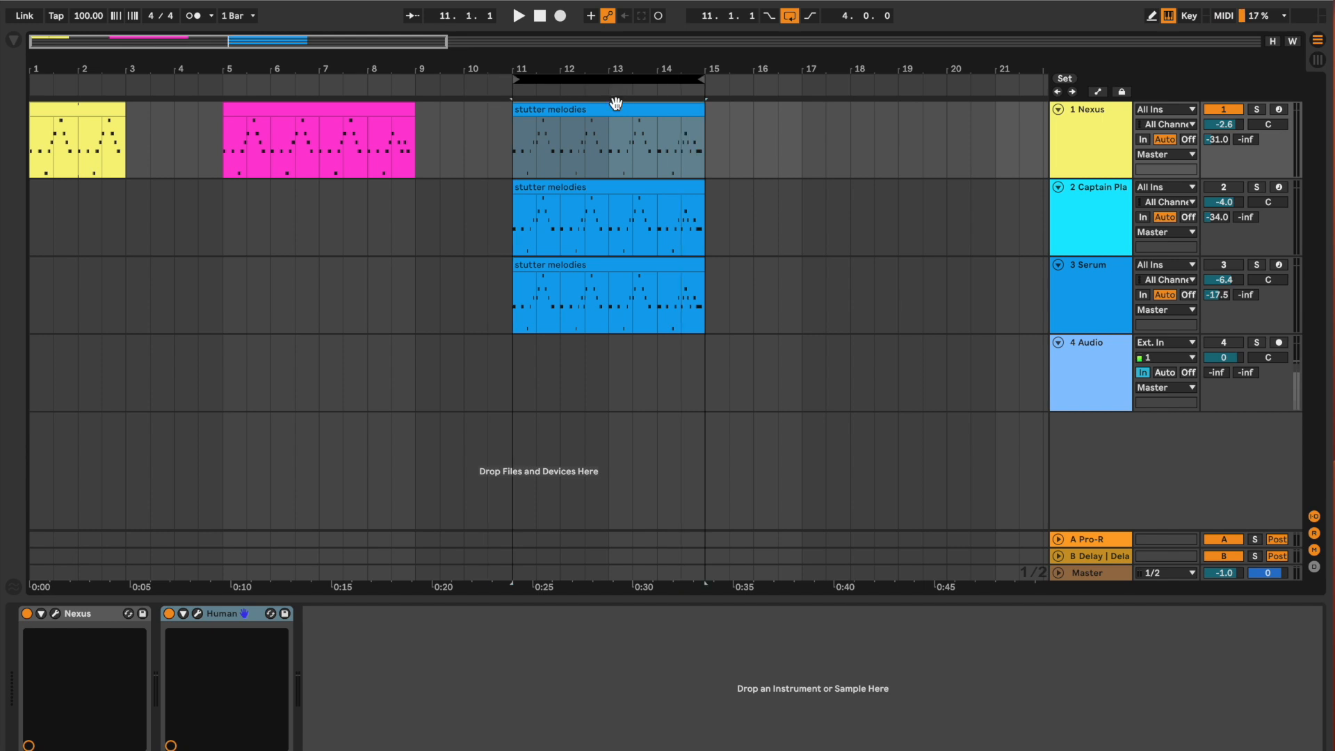
left_click(169, 614)
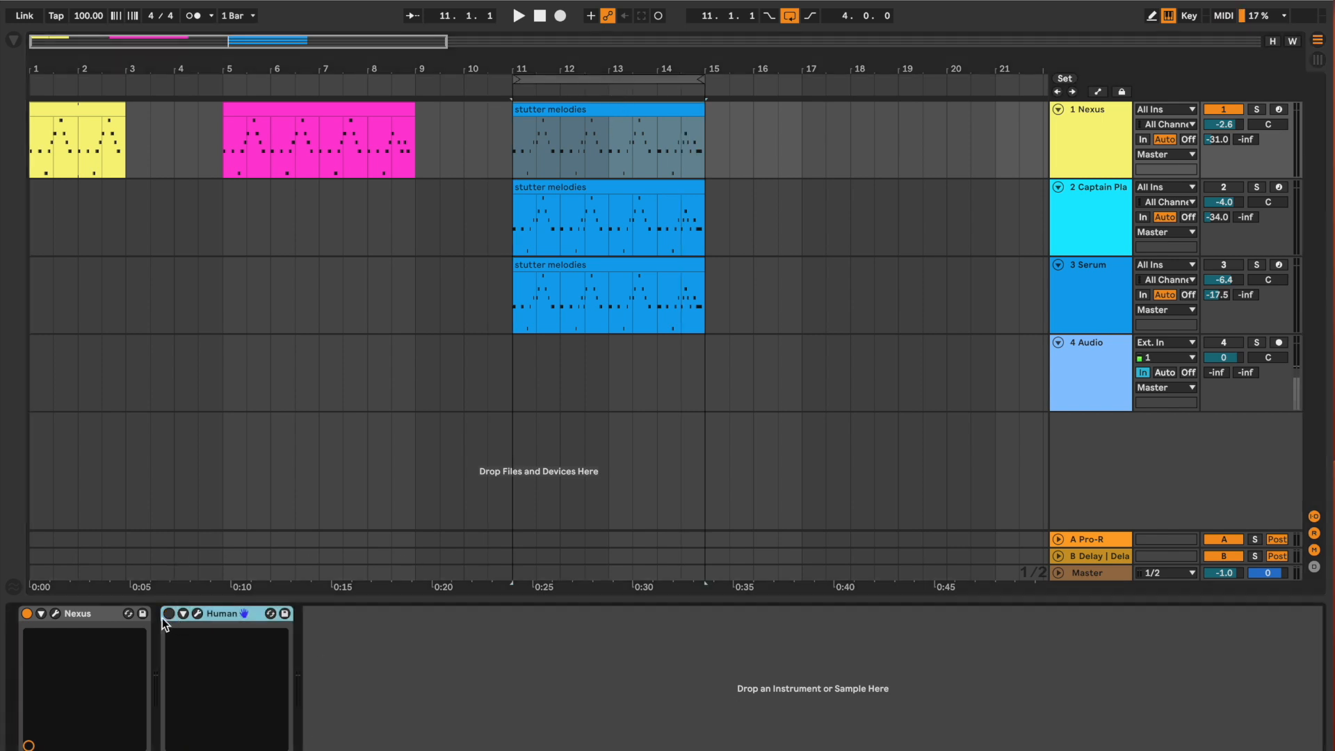
- Compare the notes of the Nexus track's stutter melodies clip with those of the original yellow clip
left_click(641, 111)
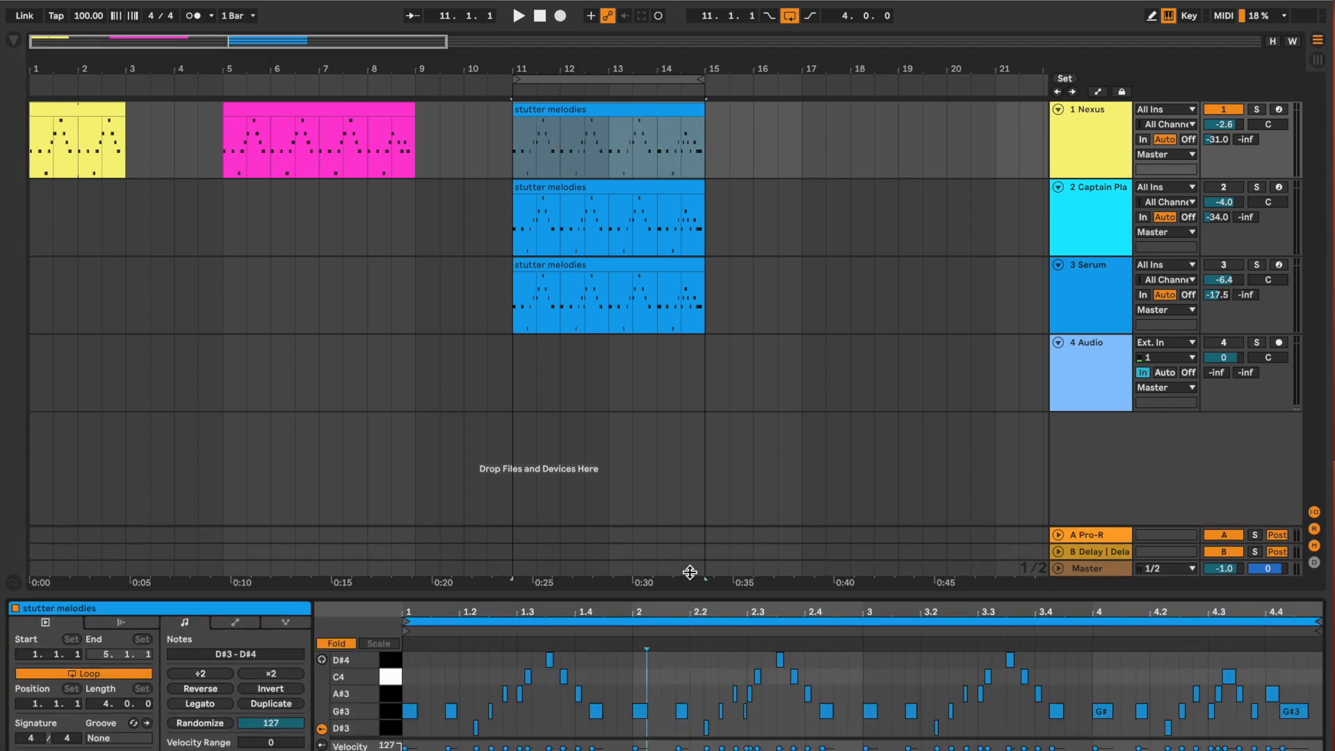
left_click_drag(686, 602, 712, 35)
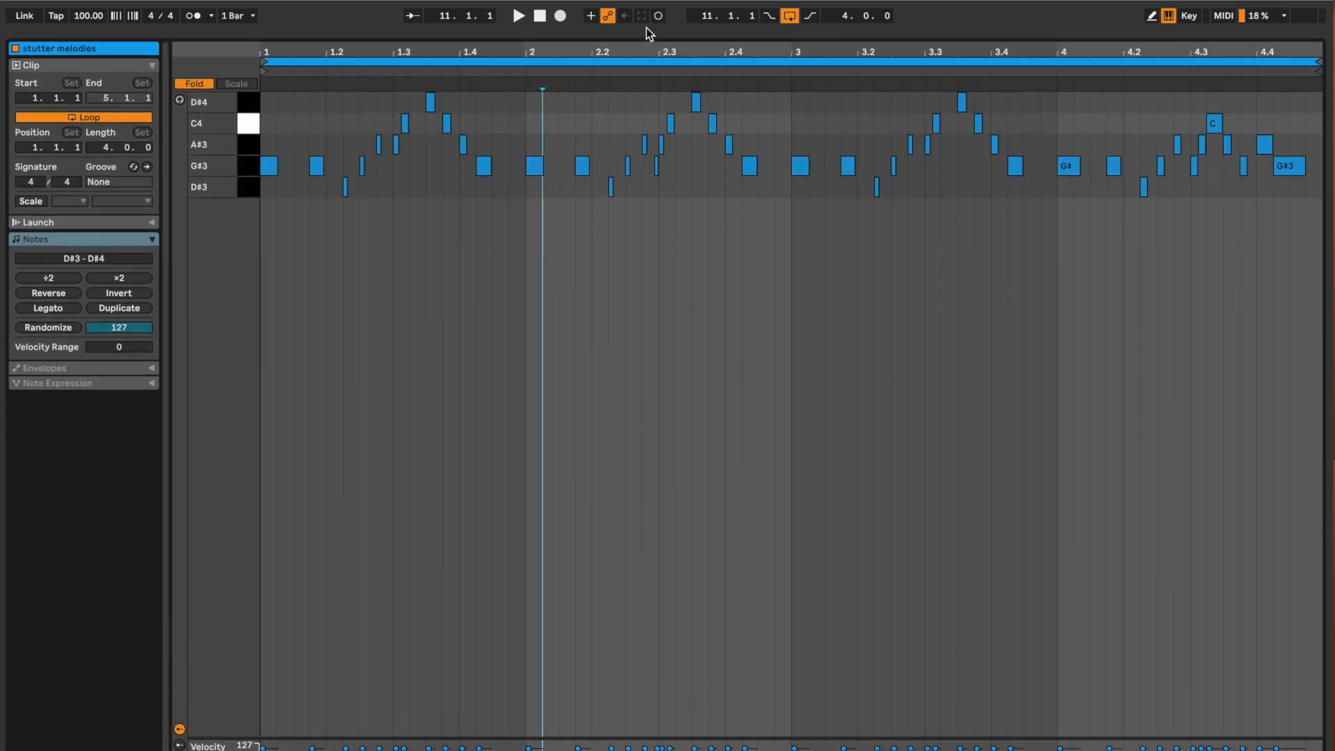
left_click(539, 15)
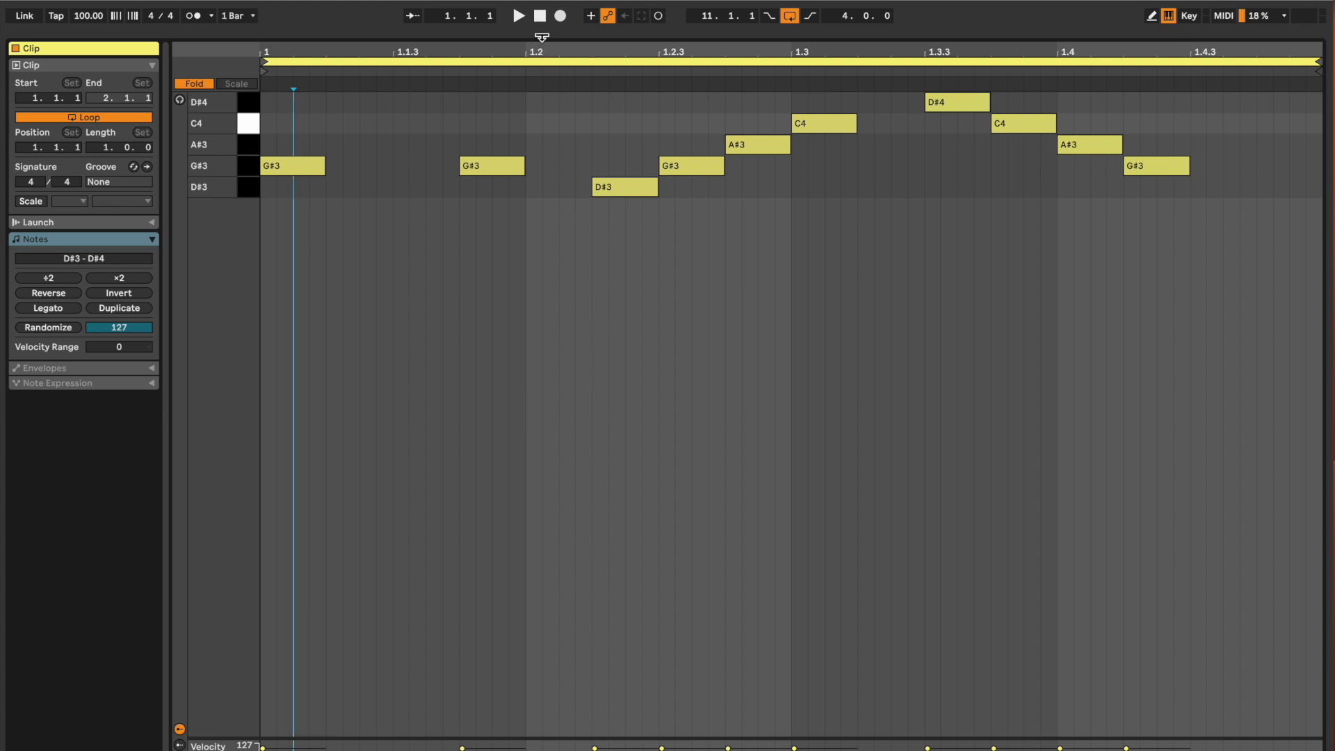
left_click_drag(541, 40, 528, 602)
- Show the Nexus track's stutter melodies clip in an enlarged note editor and play it from its start
left_click(592, 105)
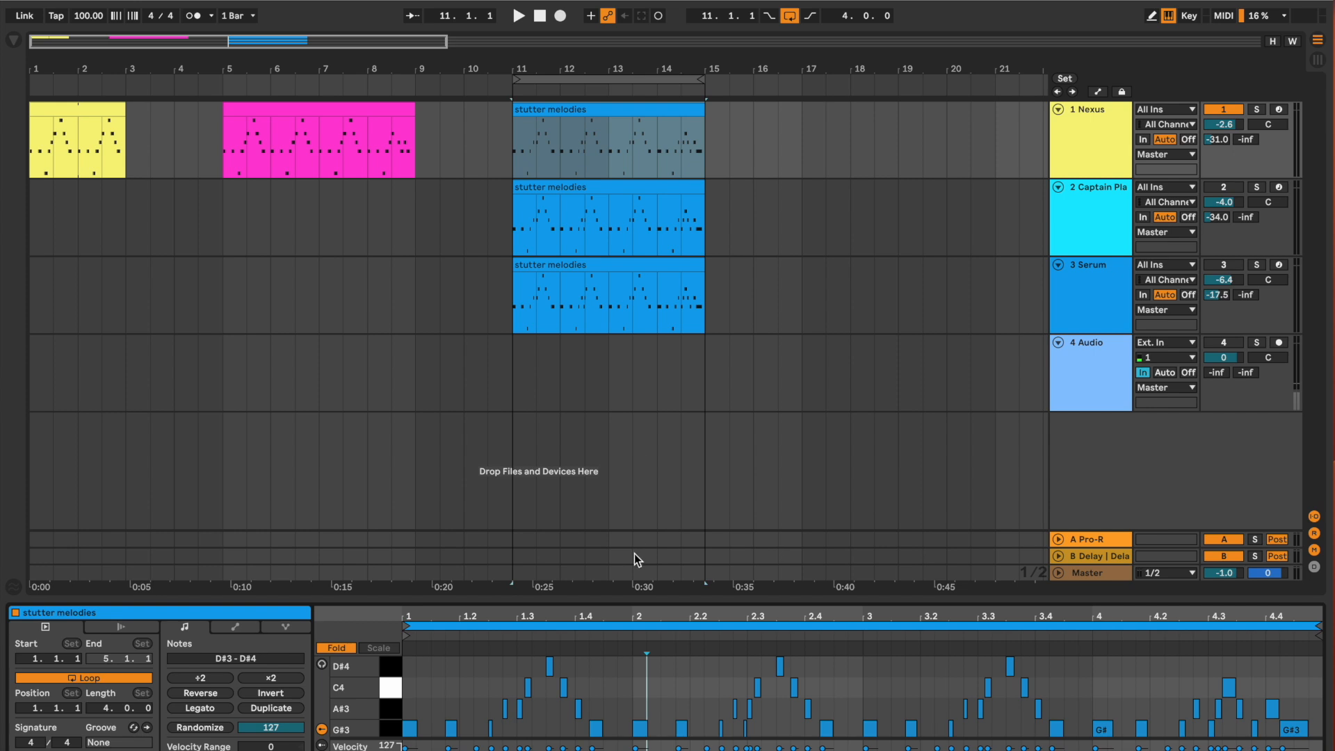
left_click_drag(673, 602, 679, 73)
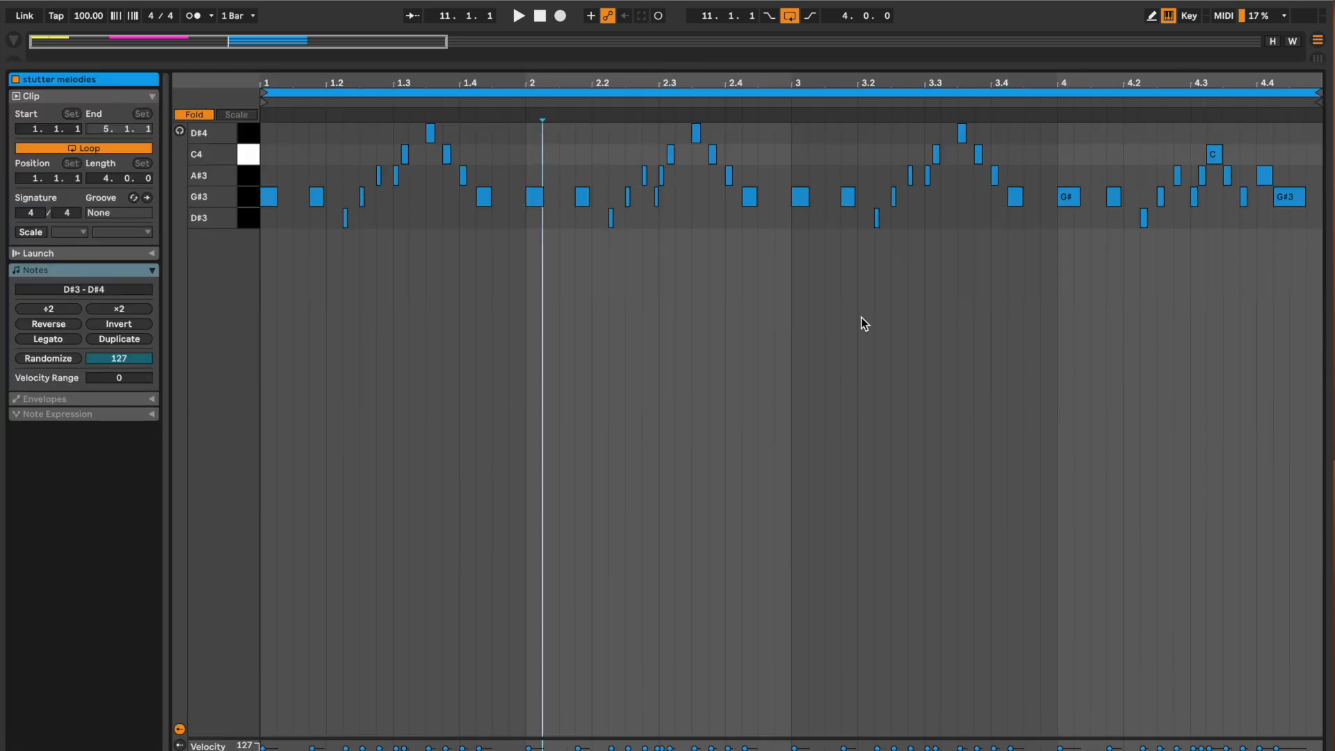
left_click(260, 115)
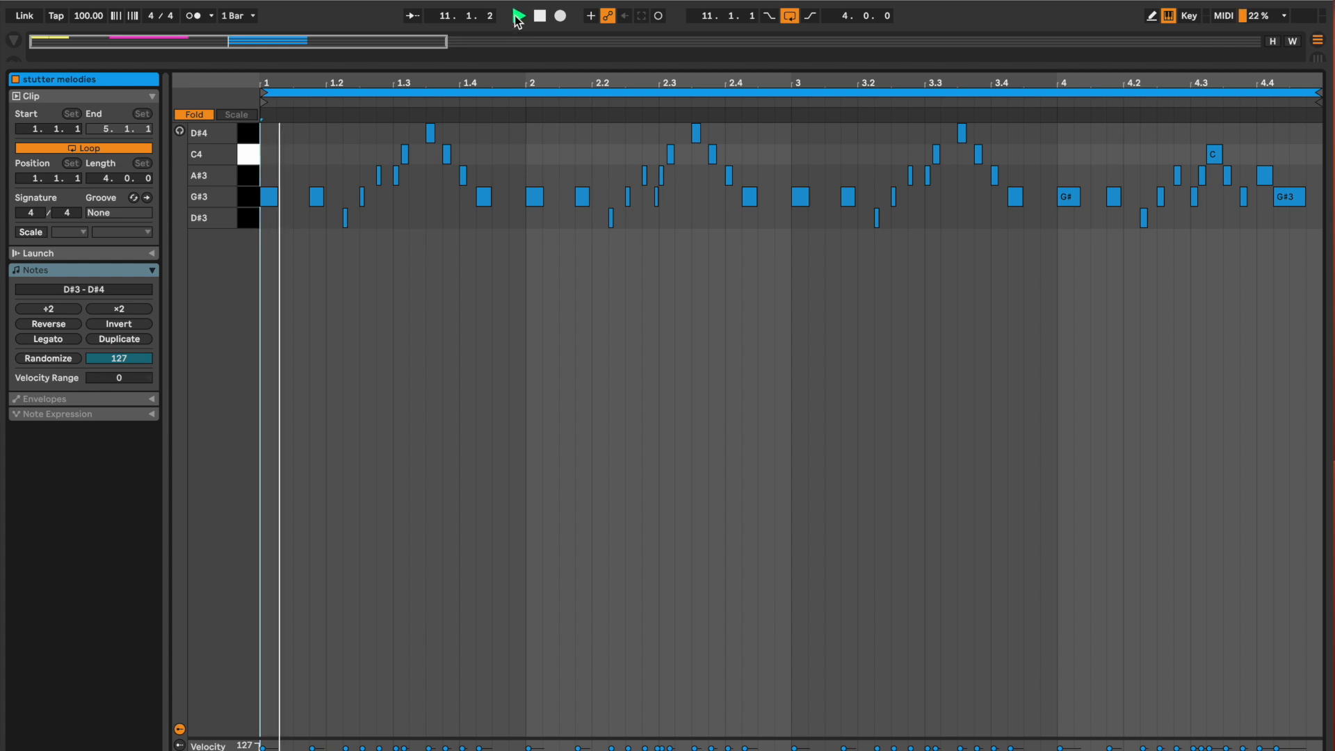
mouse_move(405, 84)
left_mouse_down()
mouse_move(444, 142)
mouse_move(444, 104)
mouse_move(416, 82)
left_mouse_up()
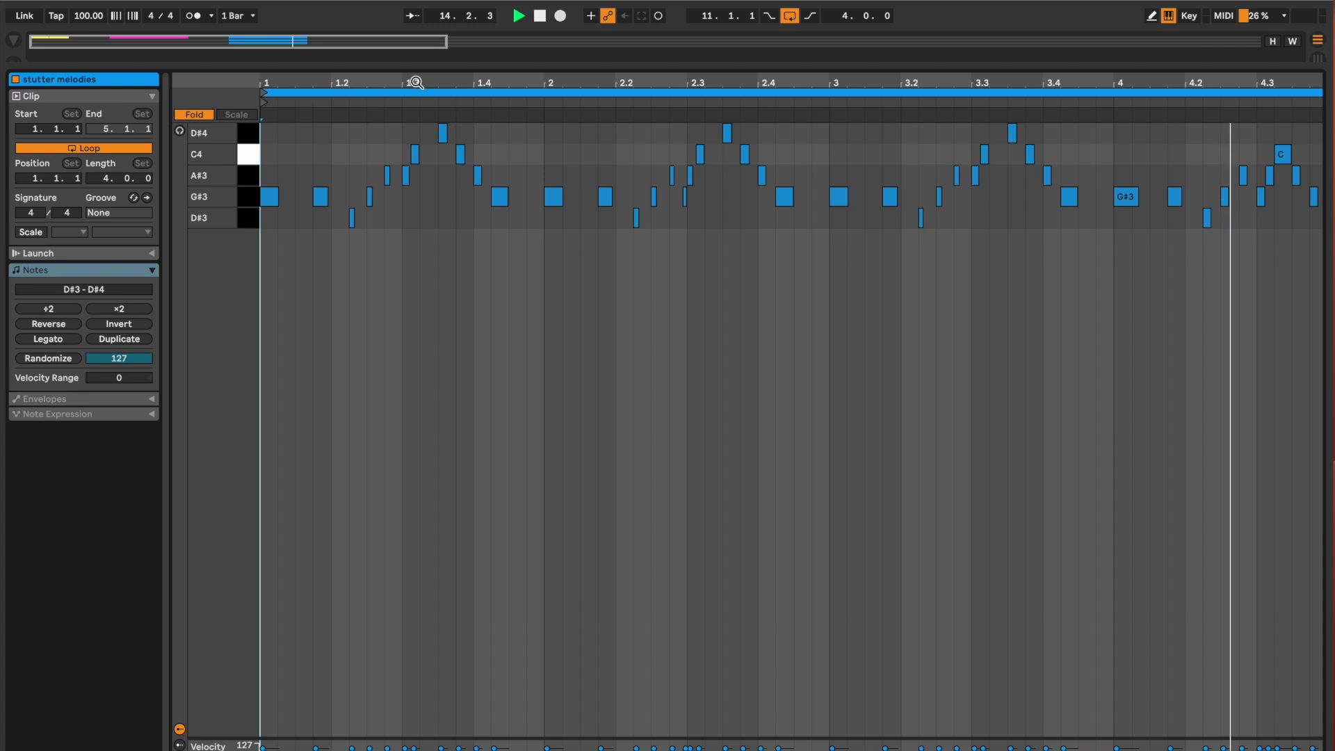
- Examine the note lengths and spacing across bars 1 to 3 of the stutter melodies clip
left_click_drag(416, 82, 768, 109)
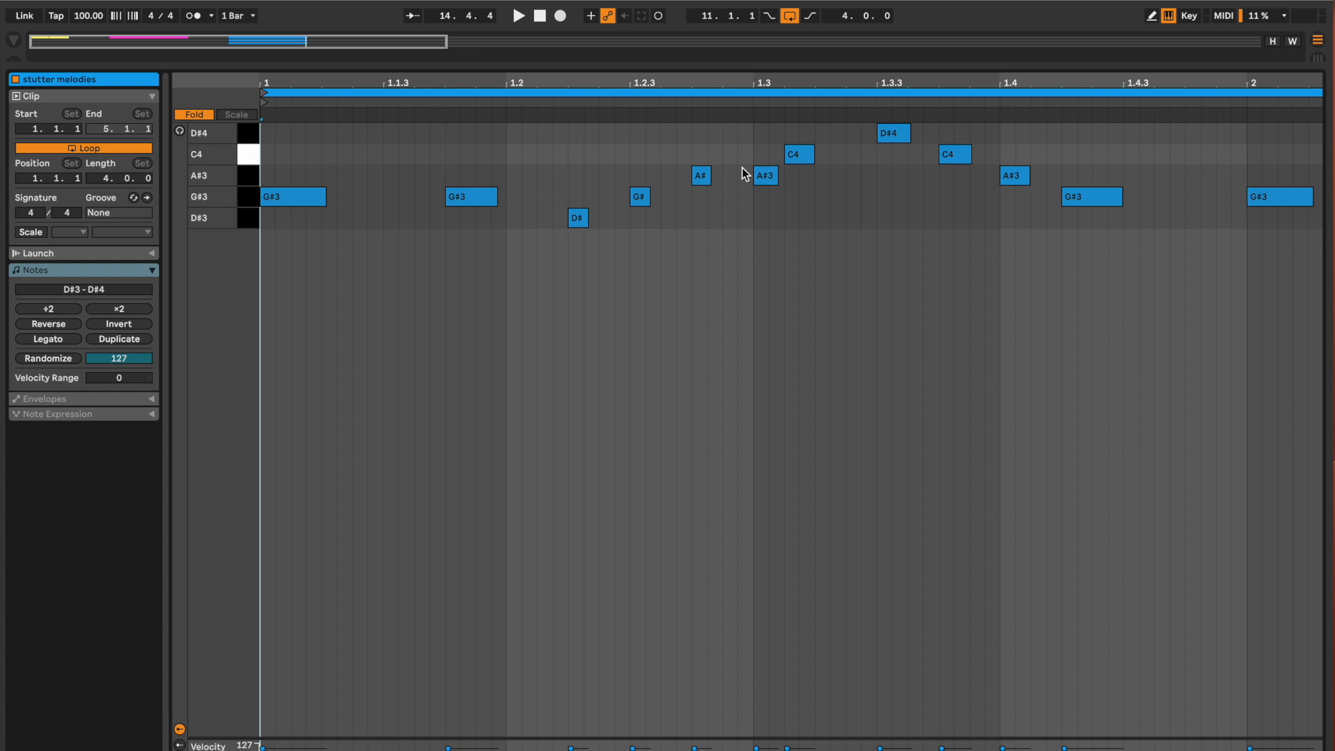
left_click_drag(763, 83, 491, 54)
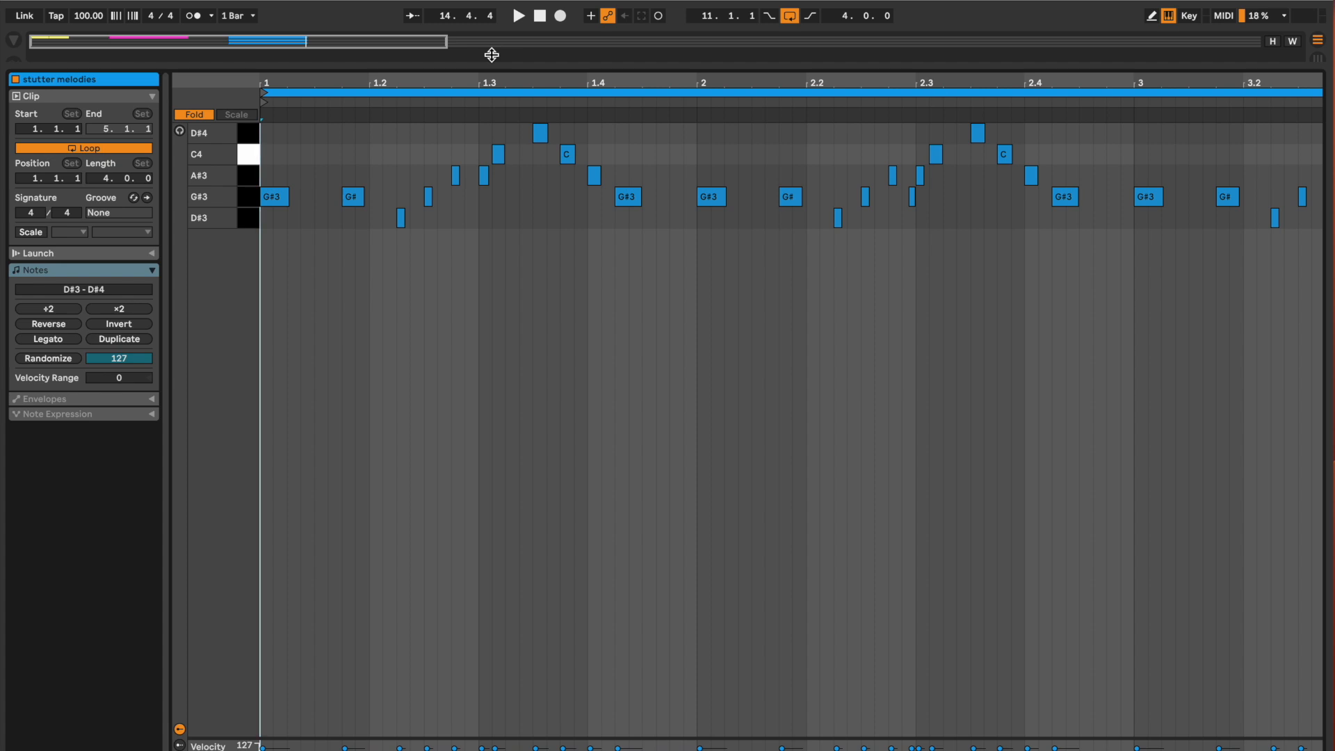
left_click_drag(491, 82, 429, 65)
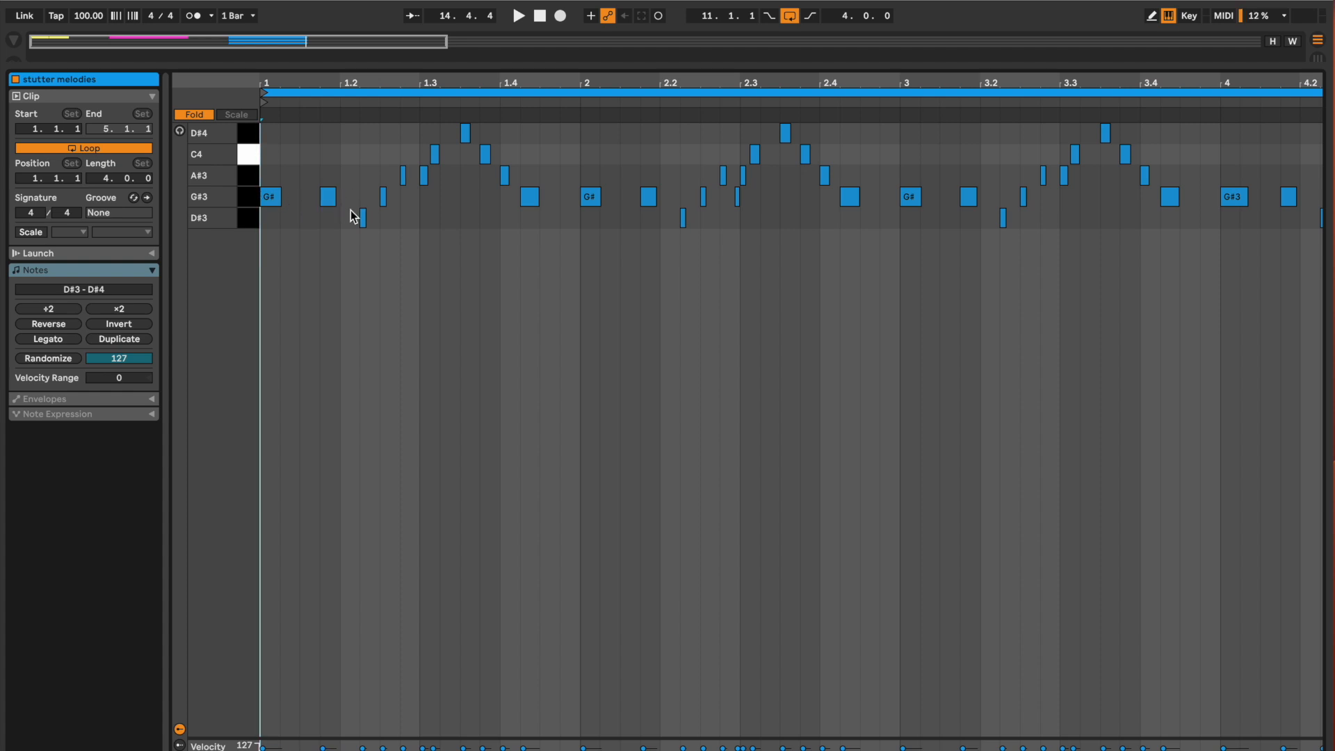
left_click_drag(678, 82, 459, 130)
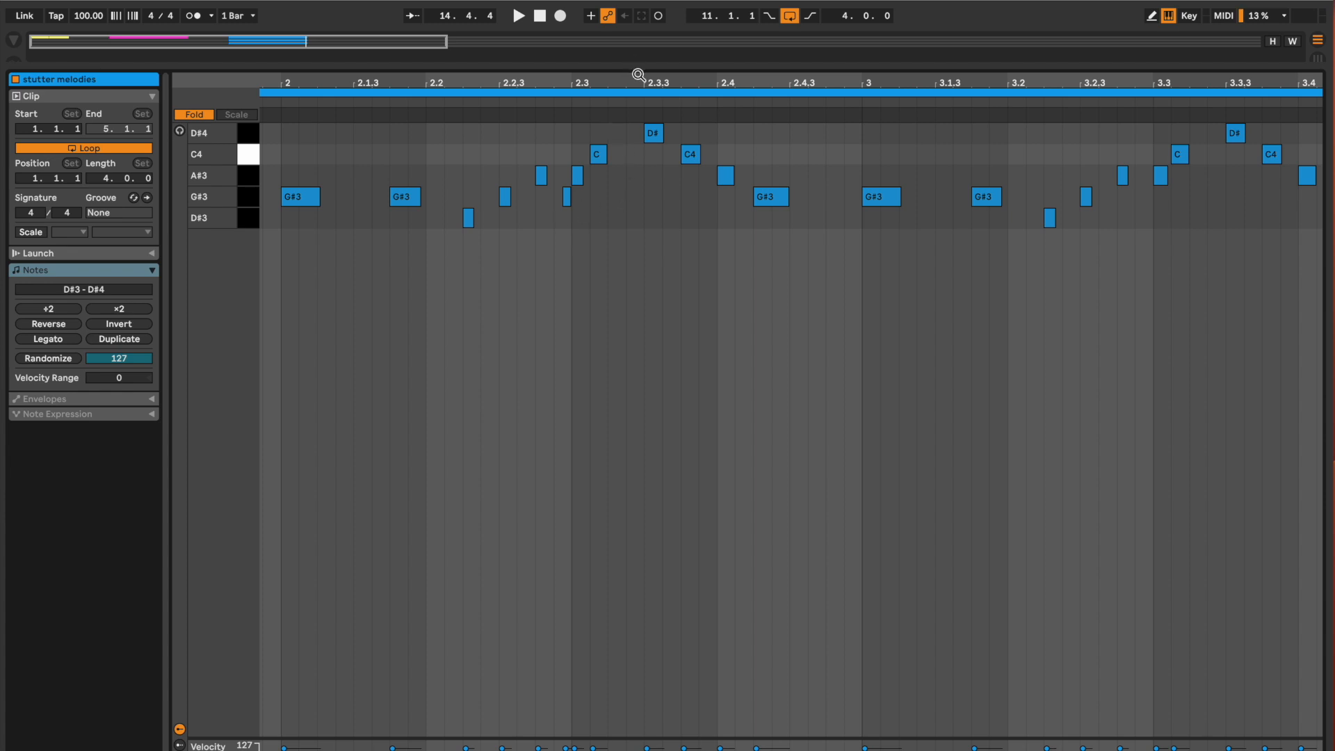
left_click_drag(637, 76, 601, 78)
left_click_drag(890, 81, 725, 80)
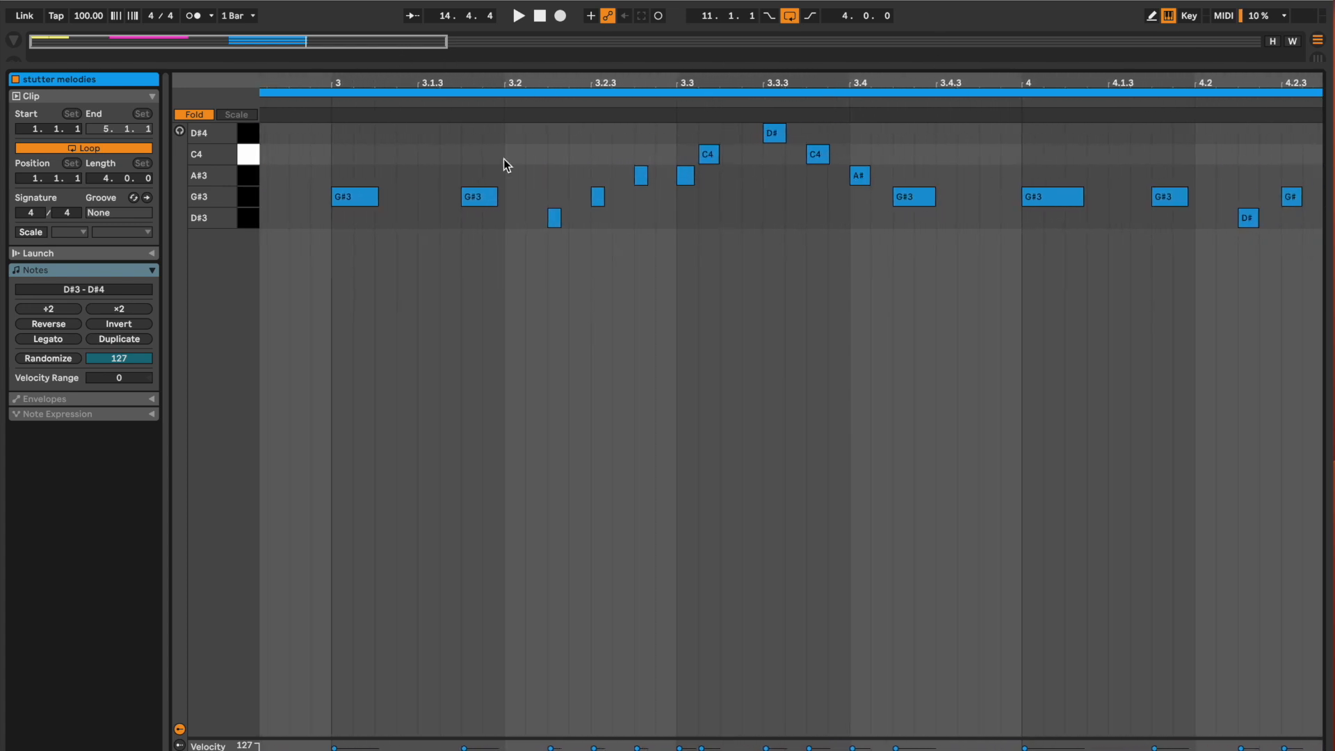
- Play the stutter melodies clip from its bar 3 and stop playback before bar 4
left_click(330, 101)
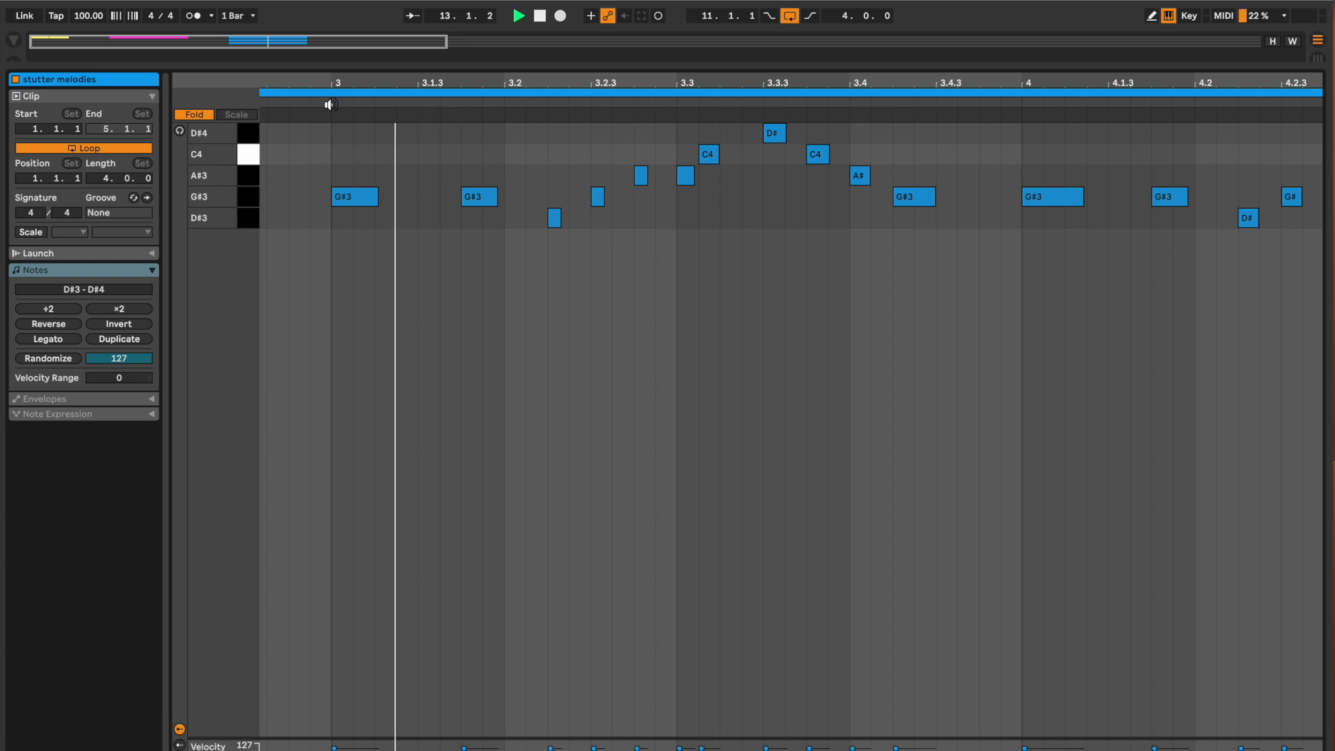
key("space")
left_click_drag(662, 84, 809, 83)
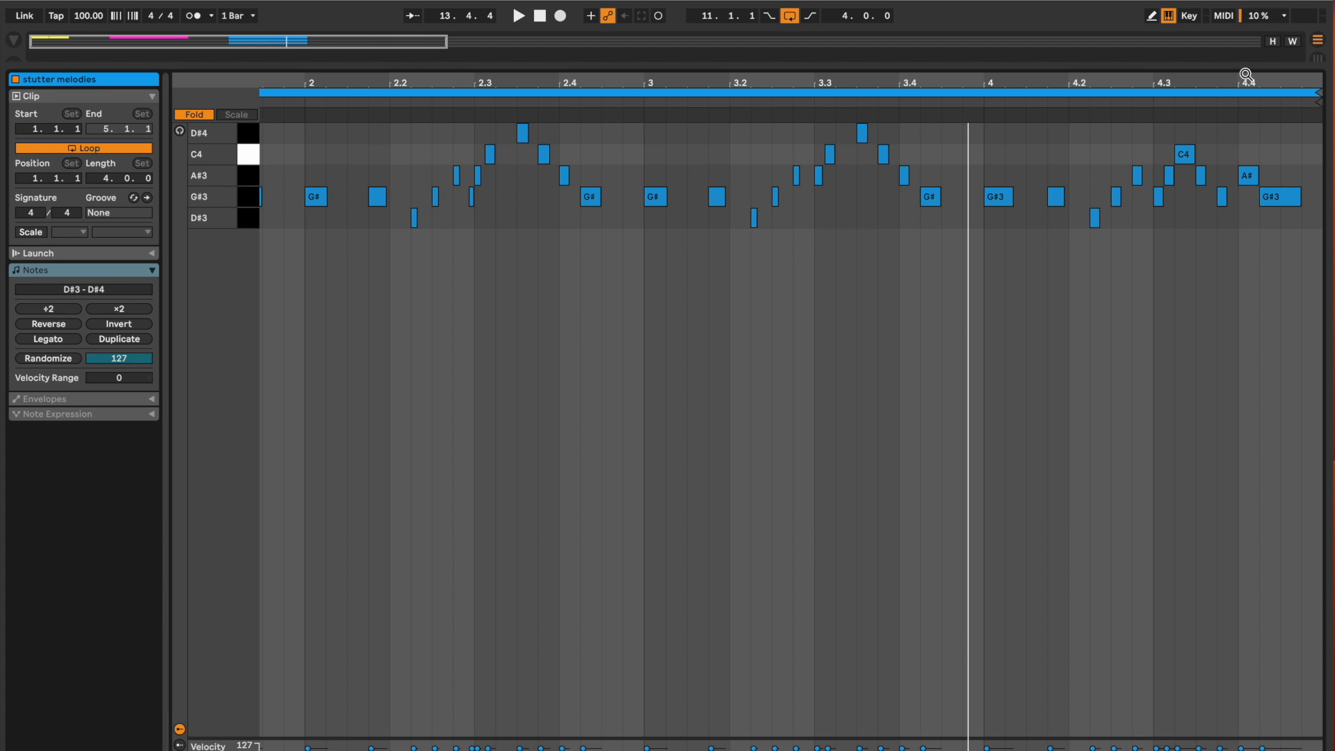
- Examine the clip's fourth bar, play the melody through to its ending, and collapse the note editor
left_click_drag(1245, 83, 1168, 87)
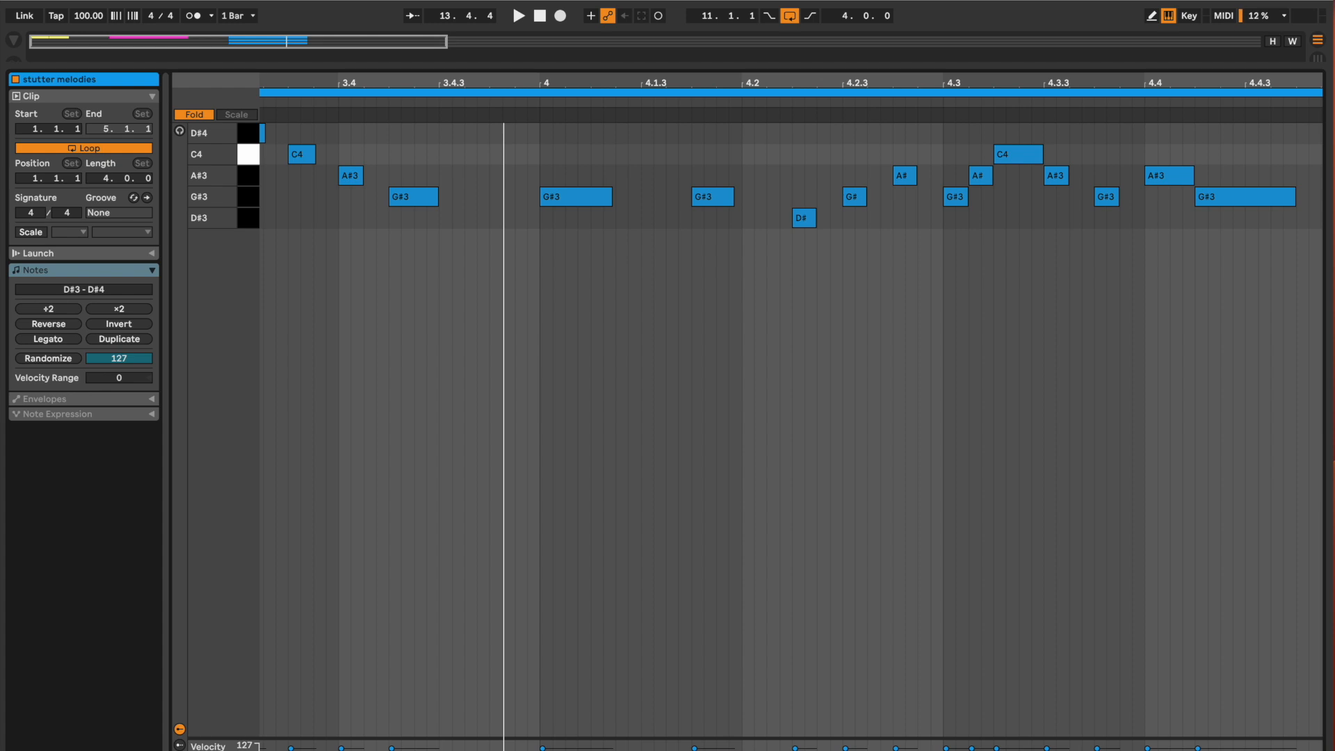
key("space")
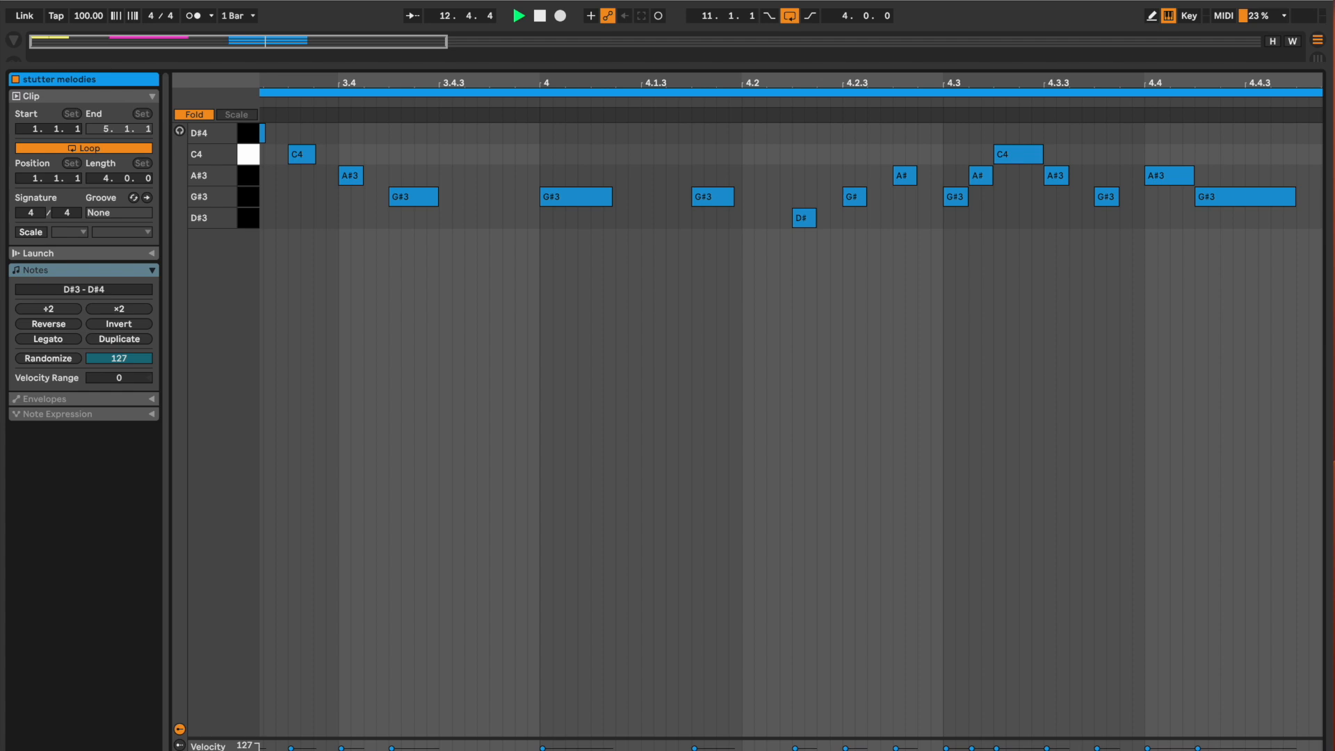
left_click(694, 75)
left_click_drag(684, 79, 875, 78)
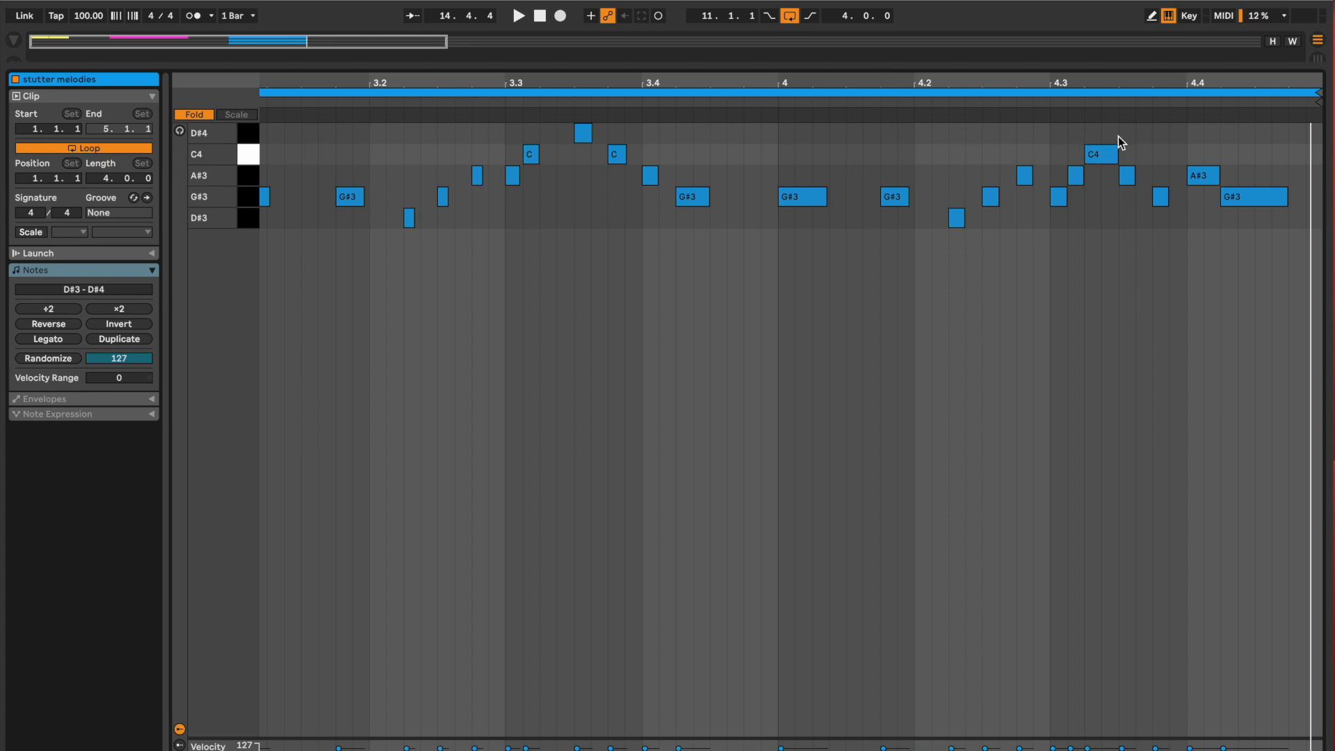
left_click_drag(968, 79, 1008, 38)
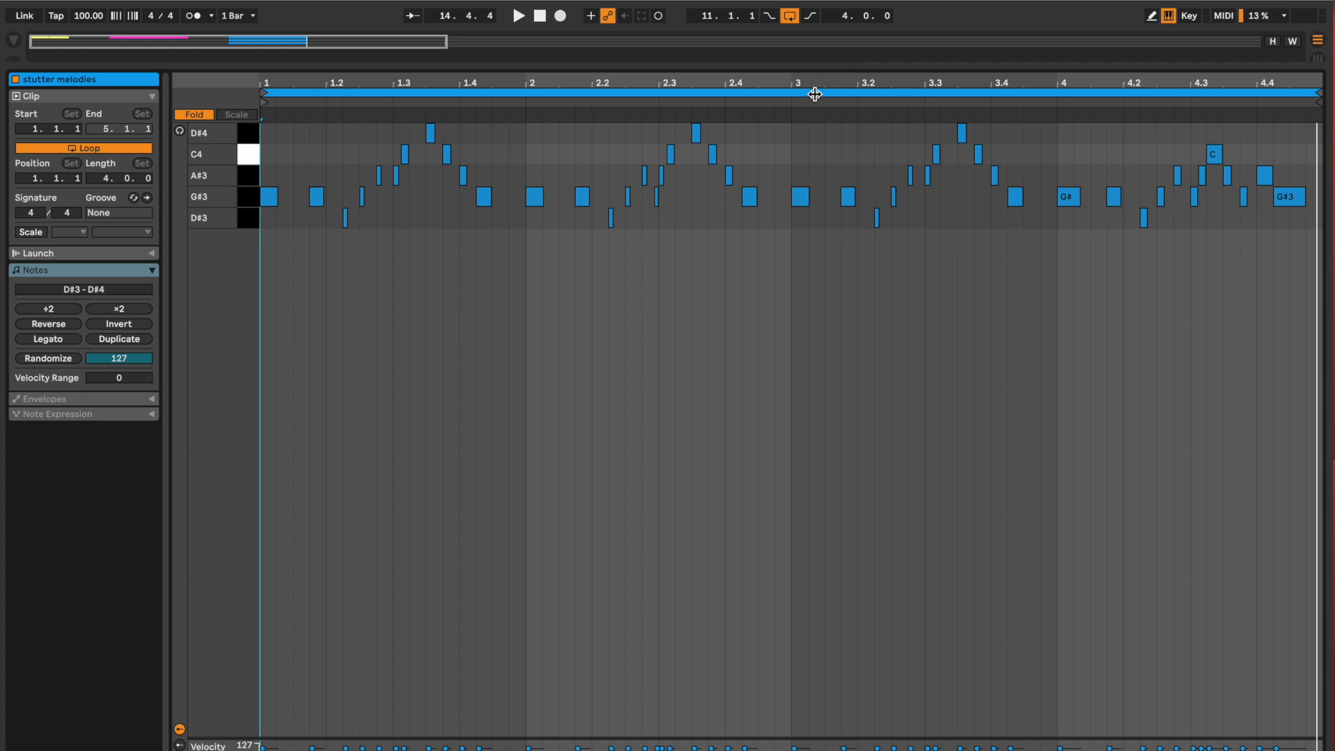
left_click_drag(812, 66, 811, 748)
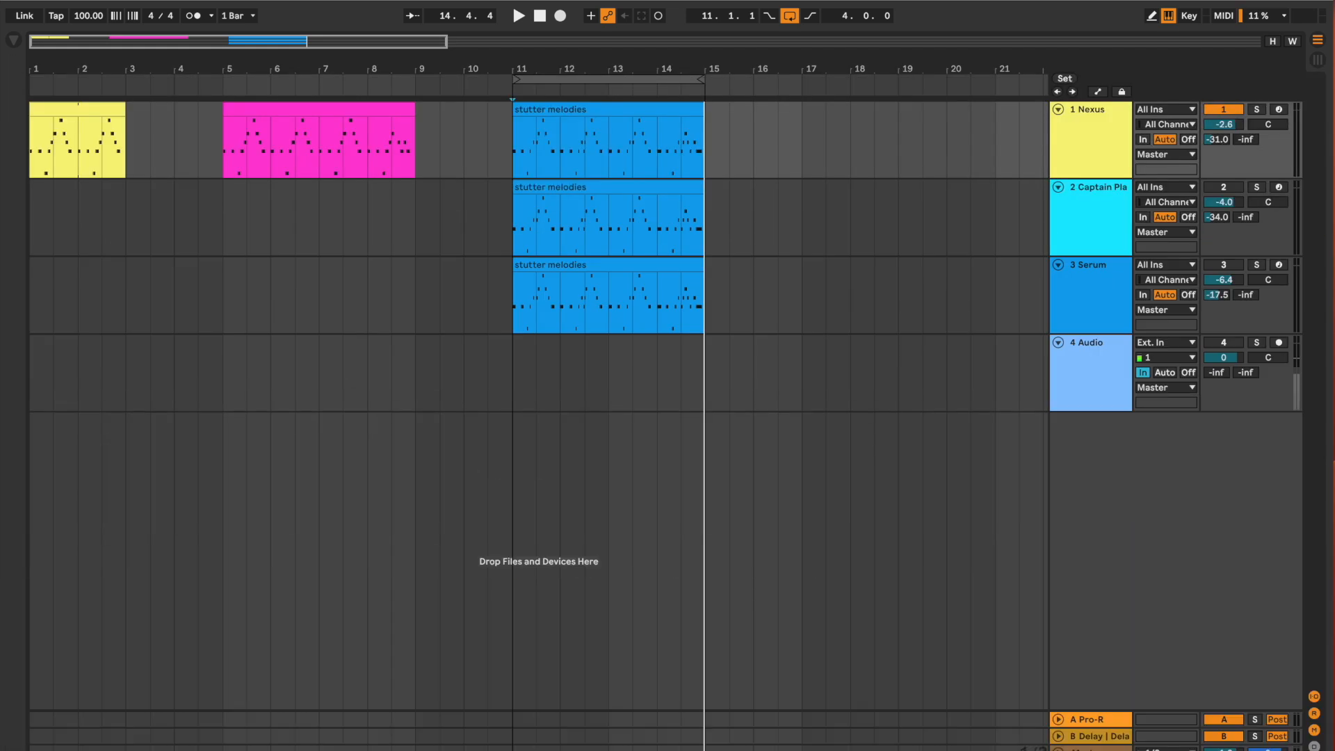
- Deactivate the Nexus track, activate the Captain Play track, and show its device chain
left_click(1095, 216)
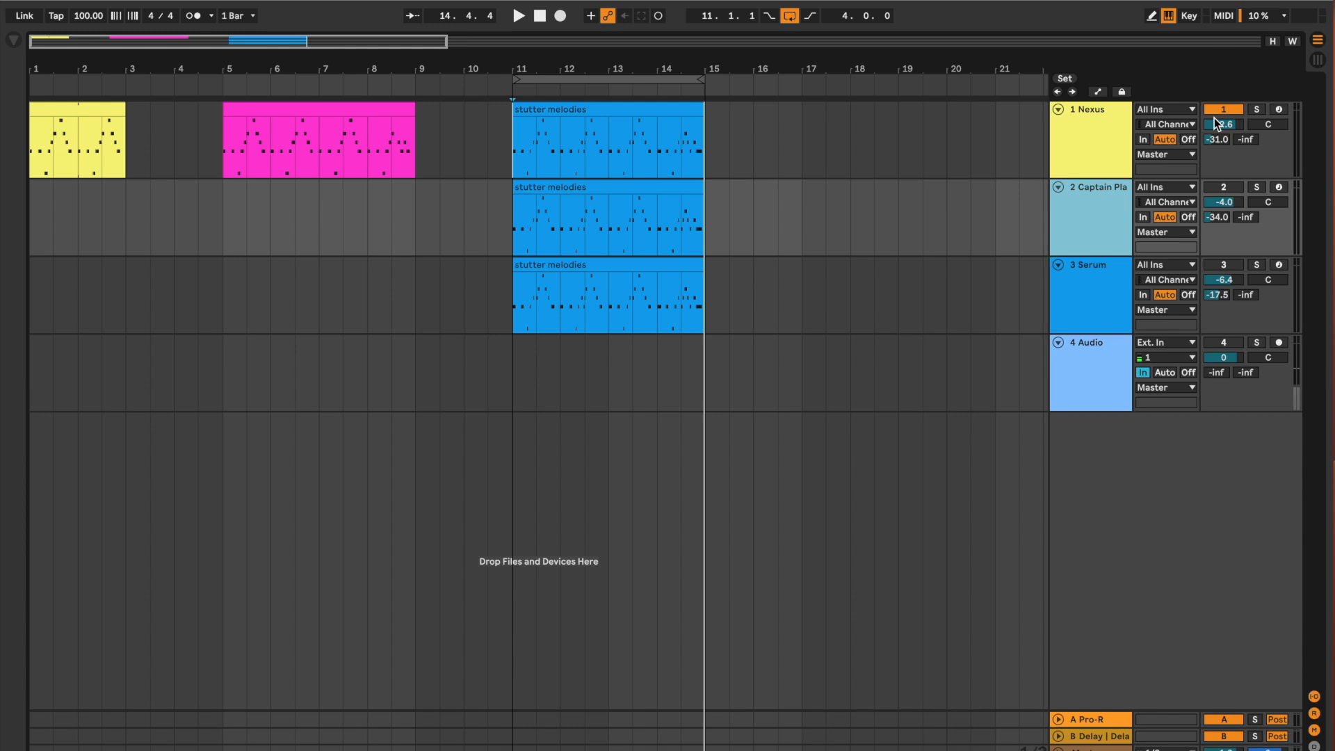
left_click(1219, 108)
left_click(1220, 189)
double_click(1107, 224)
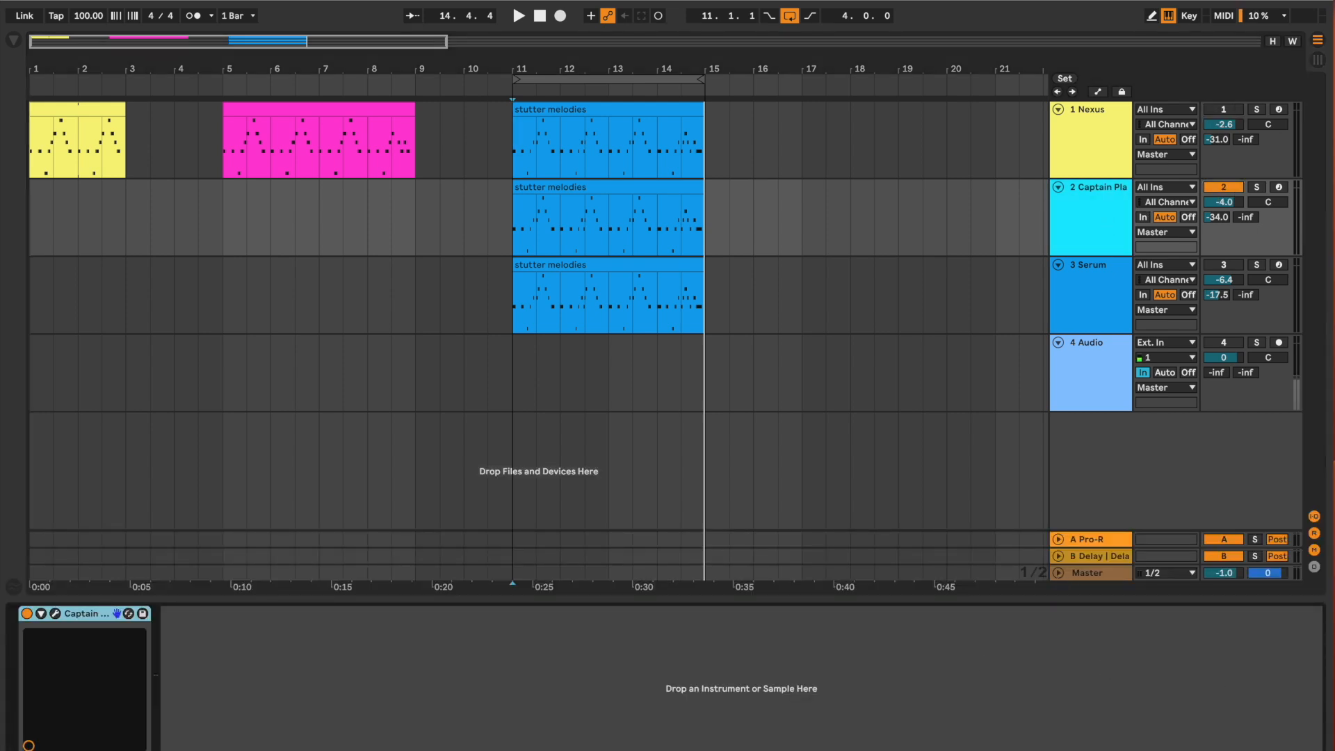
- Inspect the Captain Play Epic plugin's Muted Guitar preset and its sound design controls, and close its window
left_click(59, 611)
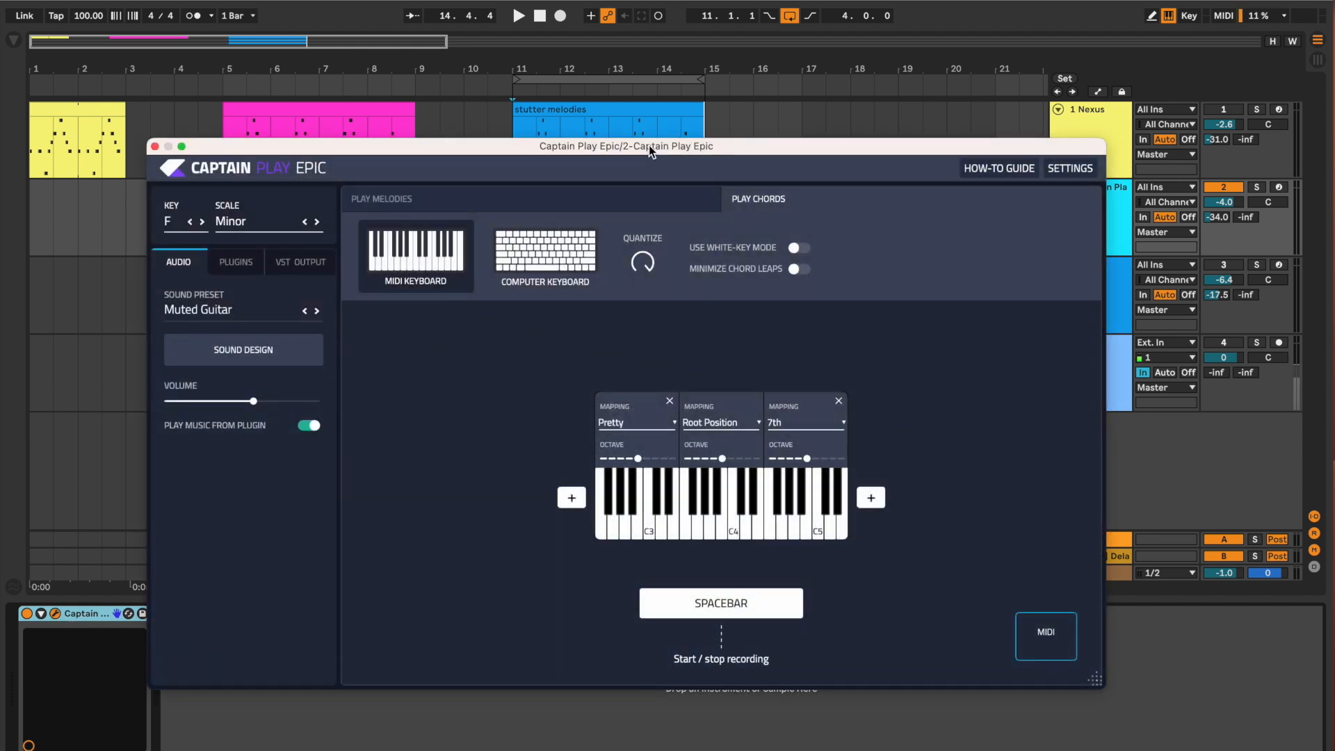
left_click_drag(650, 145, 652, 137)
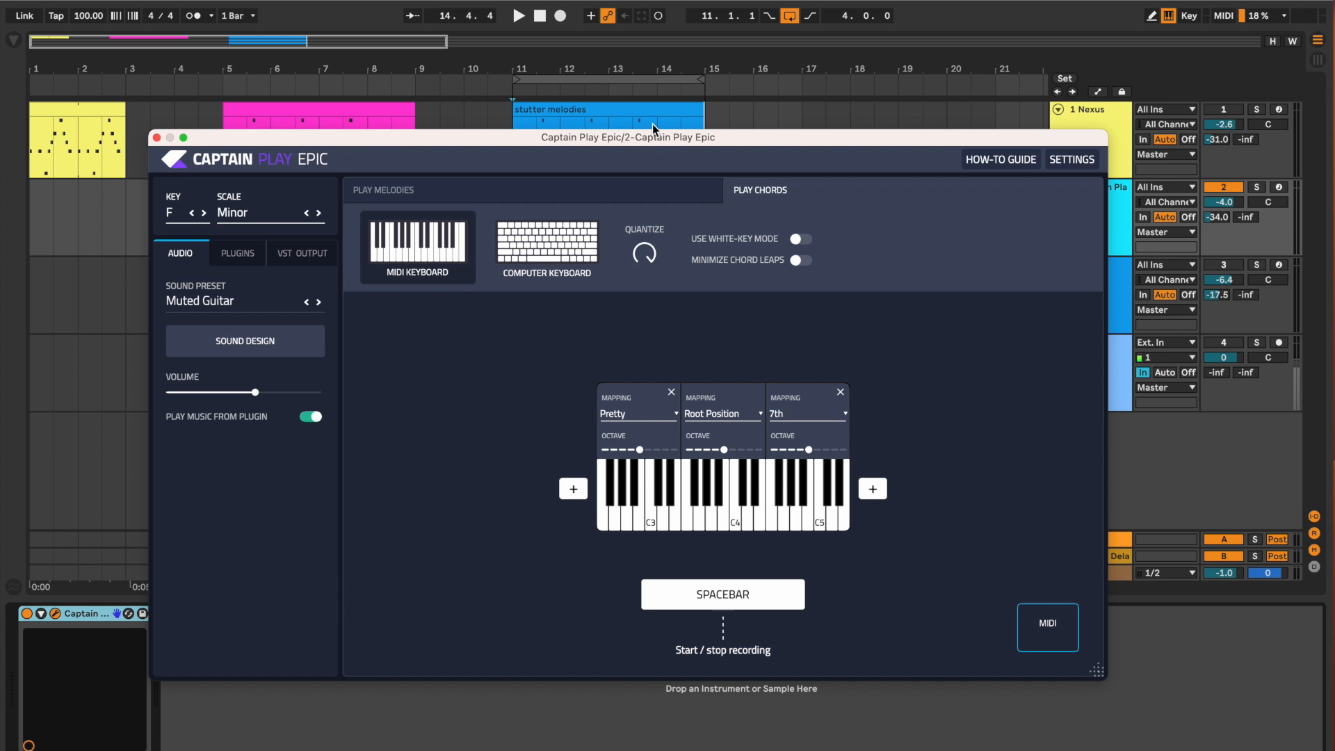
left_click(233, 342)
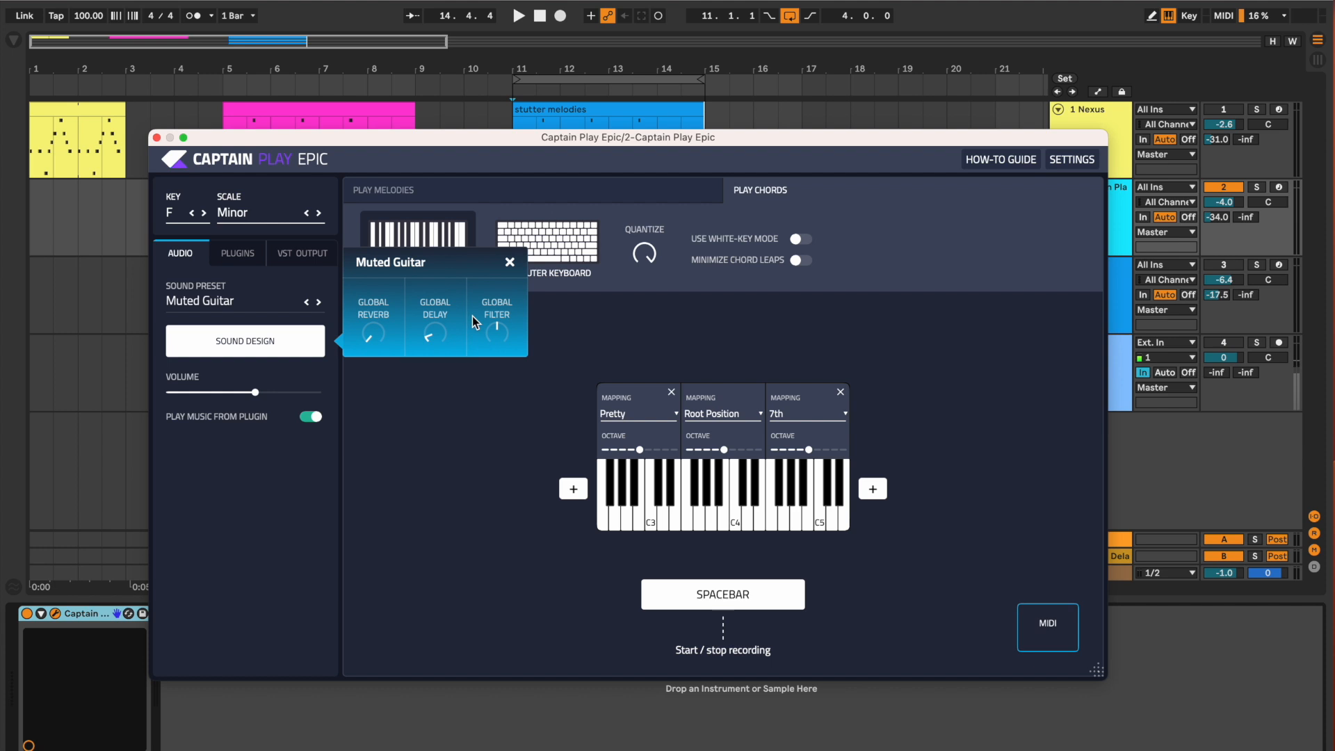
left_click(158, 138)
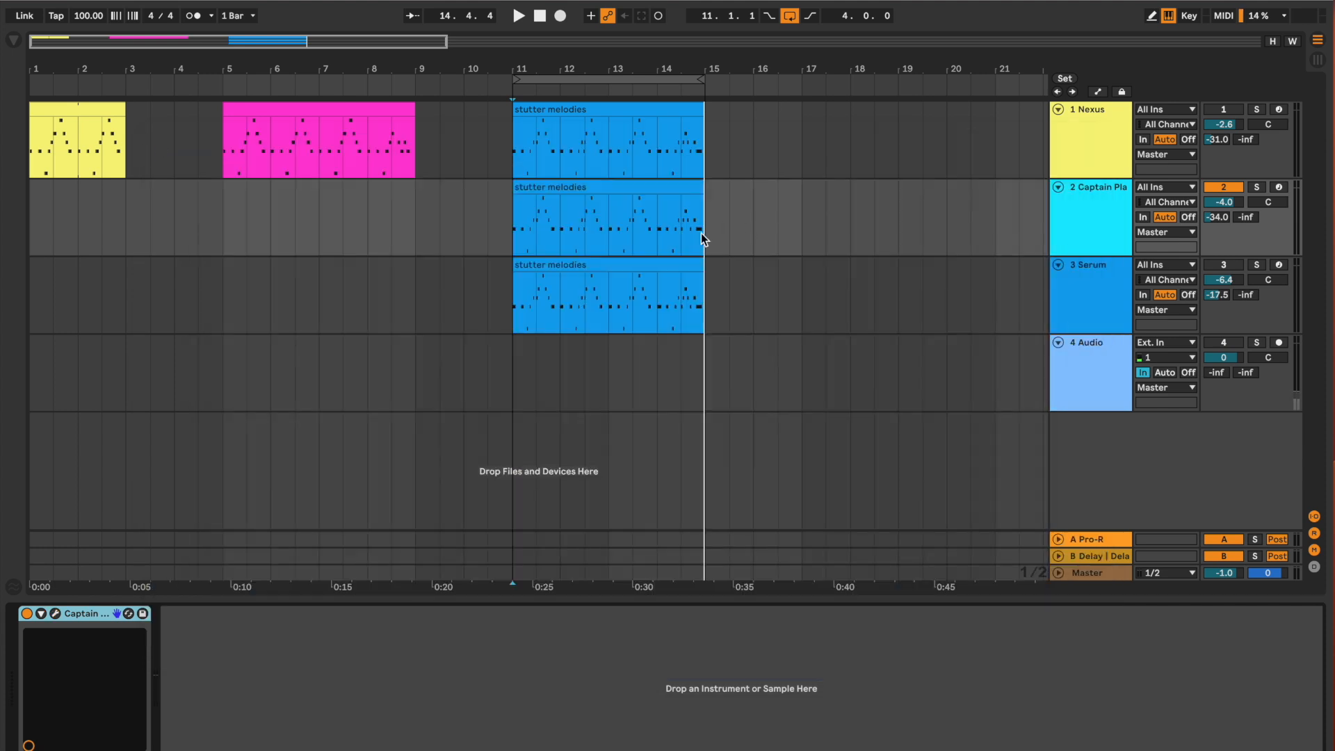
- Solo the Captain Play track and play its stutter melodies clip in the loop from bar 11 to 15
left_click(1256, 187)
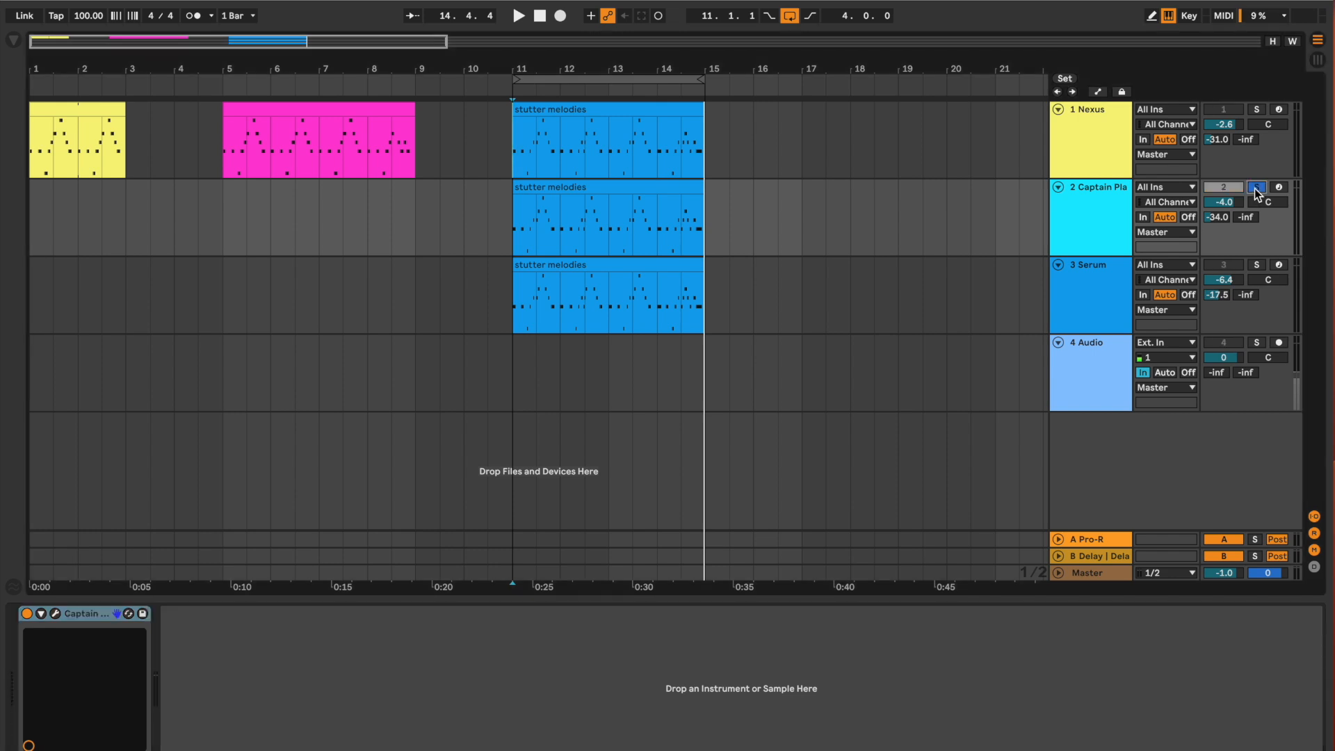
left_click(610, 78)
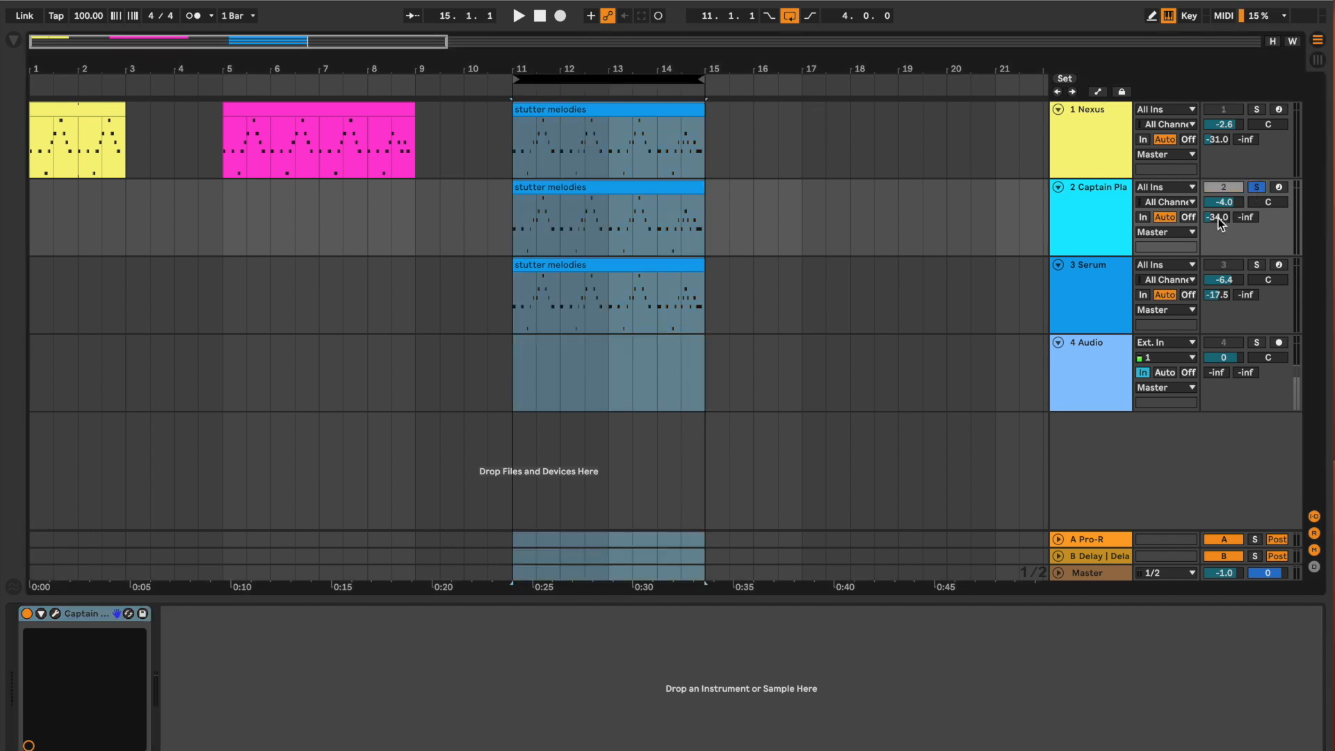
key("space")
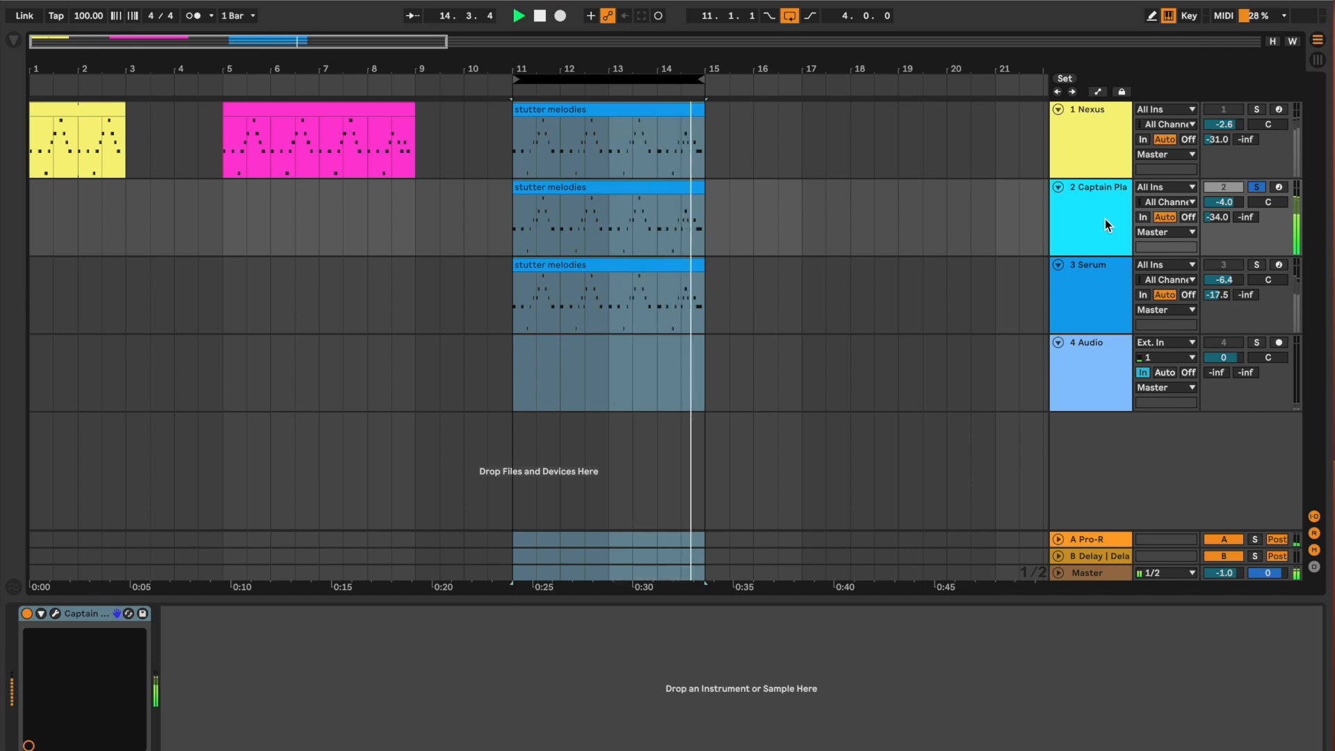
key("space")
- Solo the Serum track in place of the Captain Play track and open its Serum plugin window
left_click(1257, 187)
left_click(1256, 265)
left_click(1078, 298)
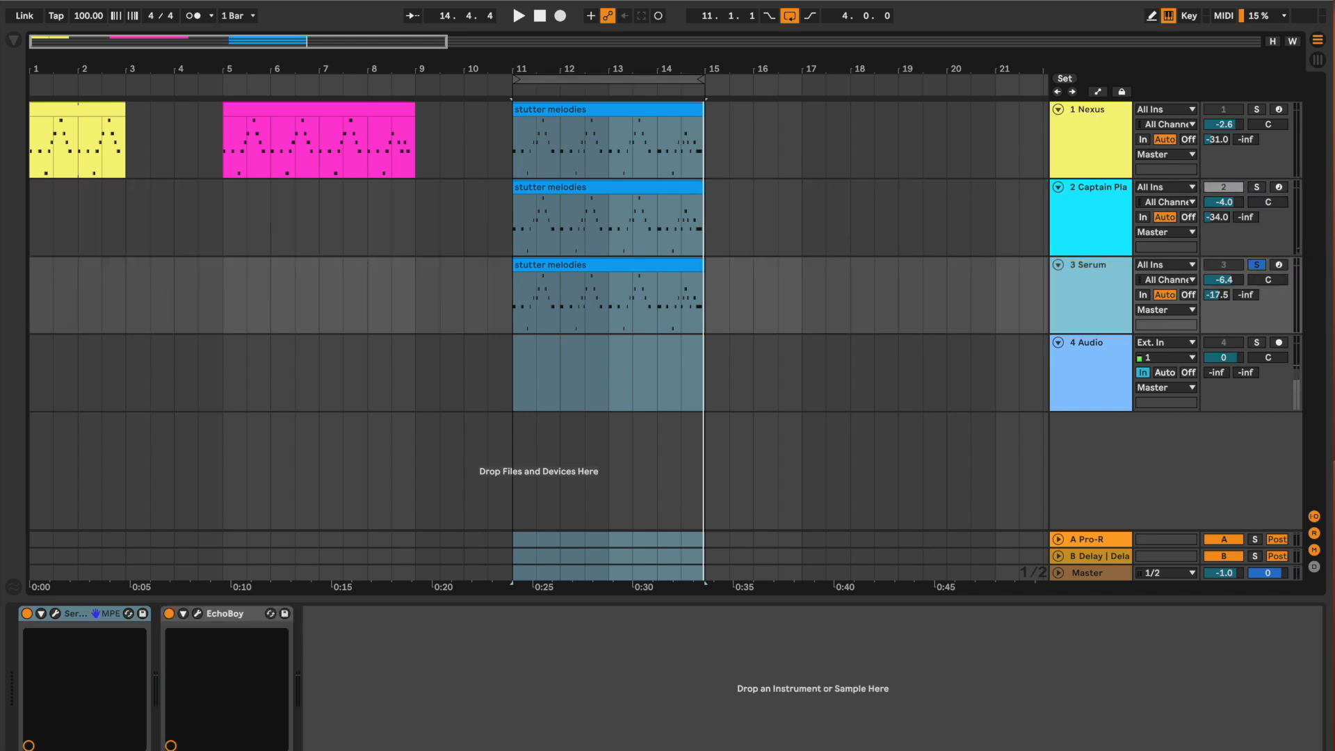
left_click(60, 613)
left_click(768, 22)
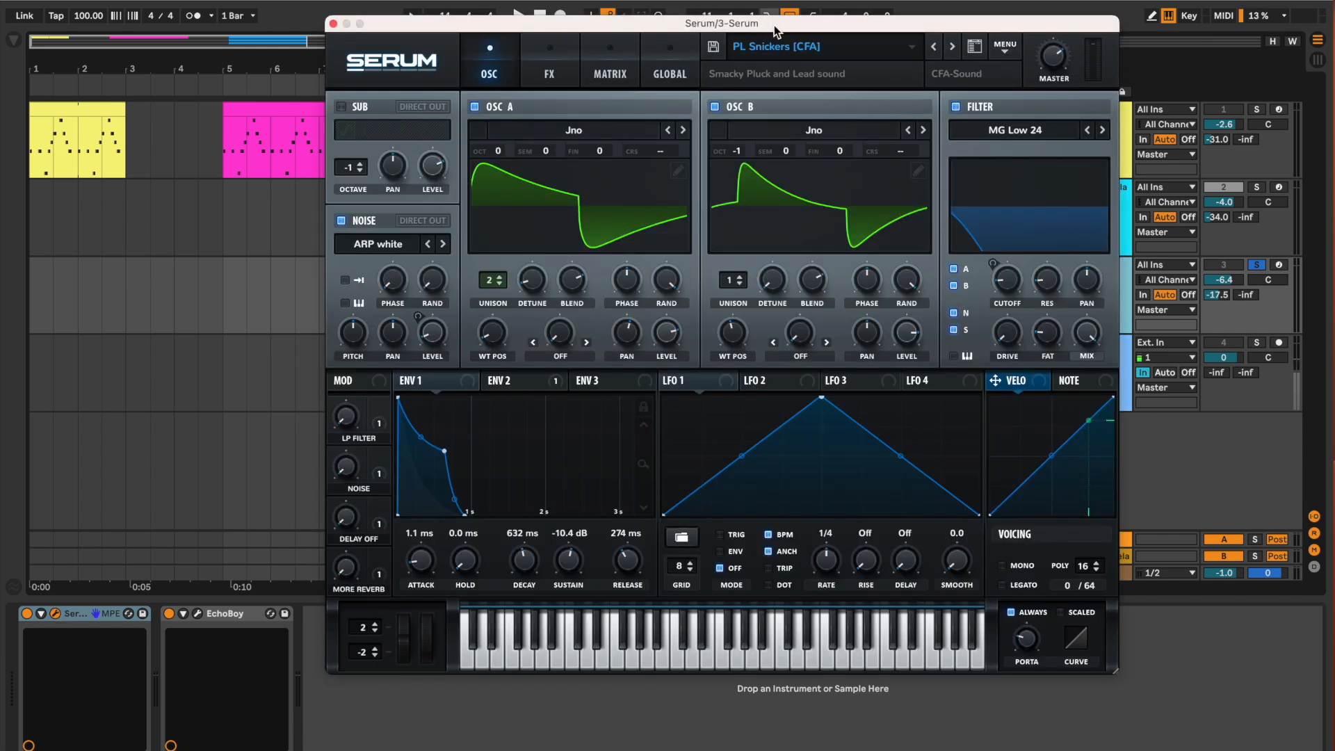
left_click_drag(773, 25, 723, 28)
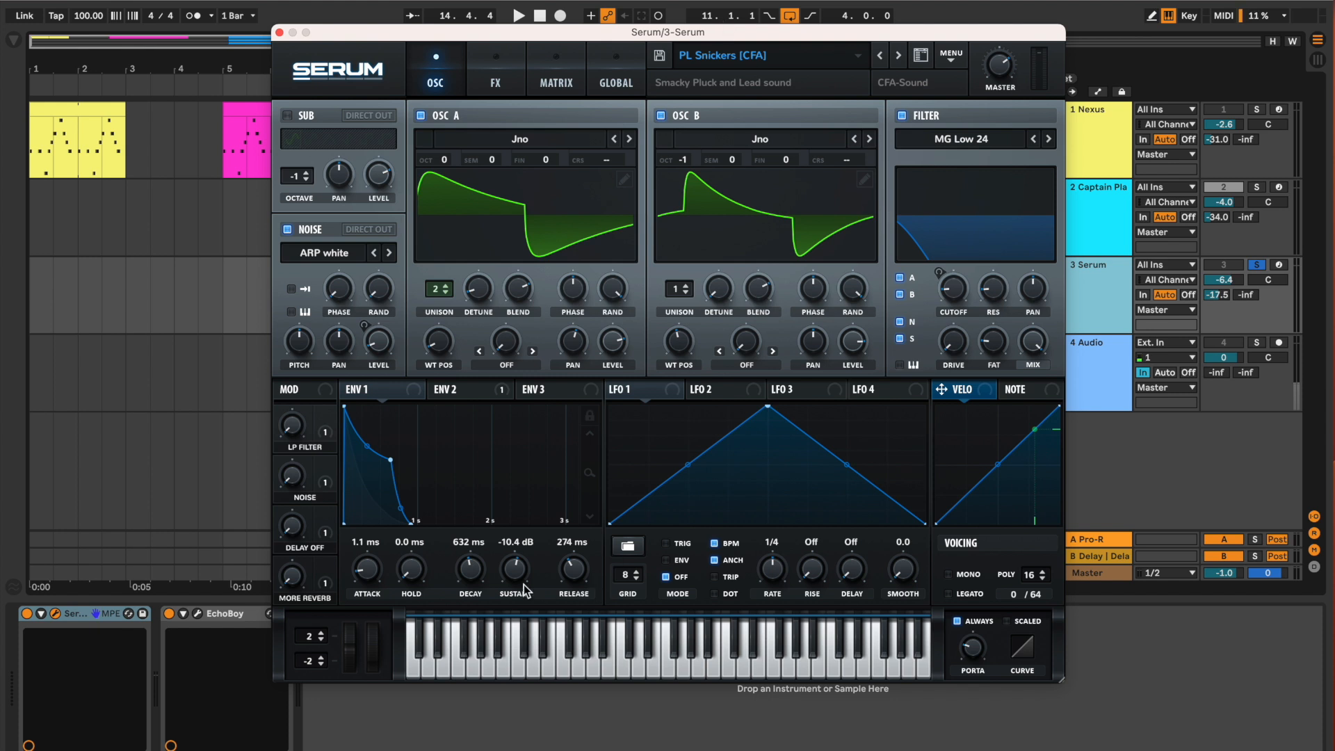
- Turn off the EchoBoy device on the Serum track and play the looped stutter melody without it
left_click(170, 614)
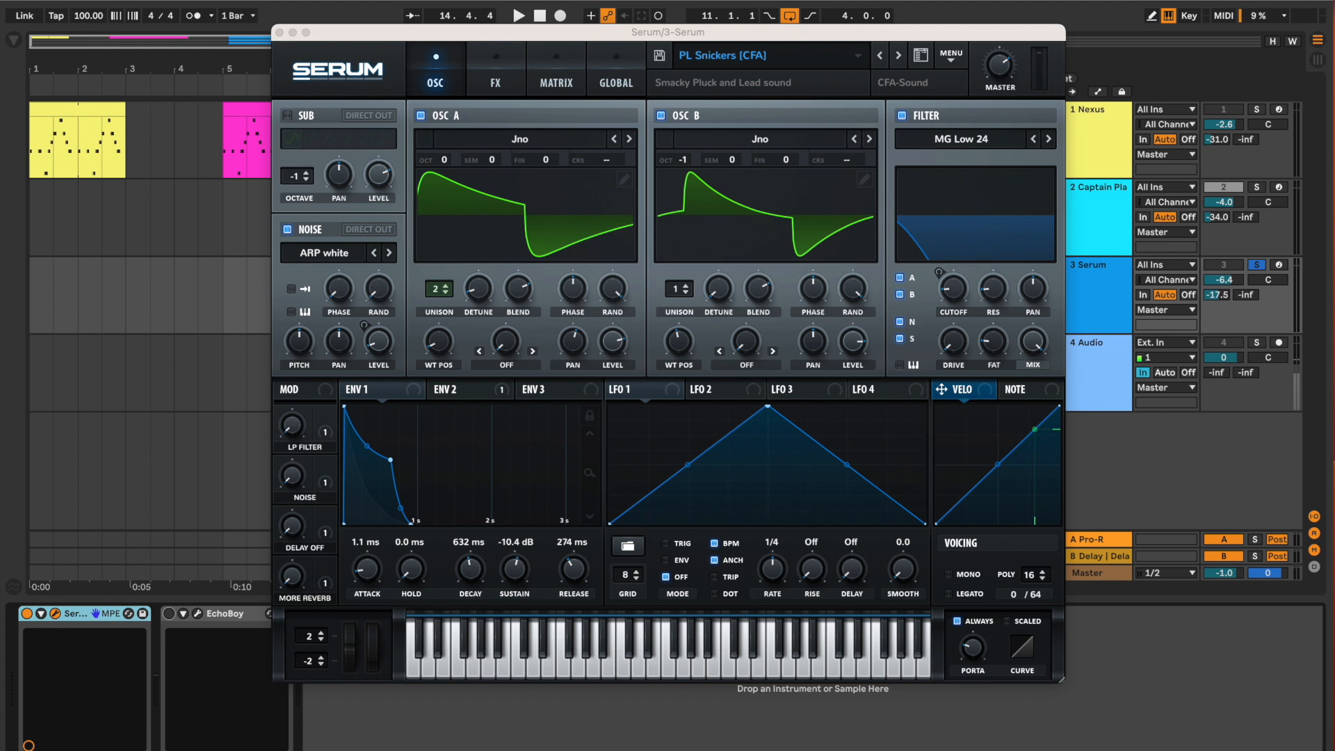
key("space")
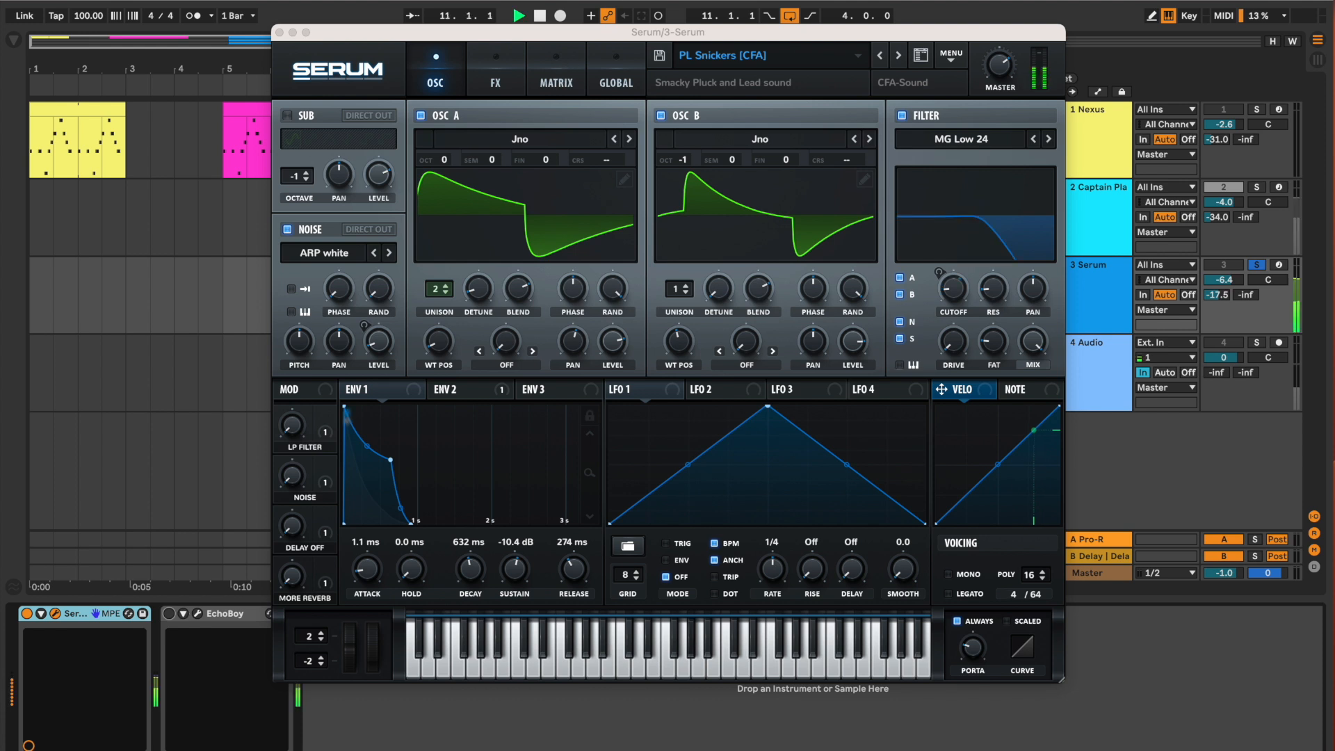
left_click(691, 33)
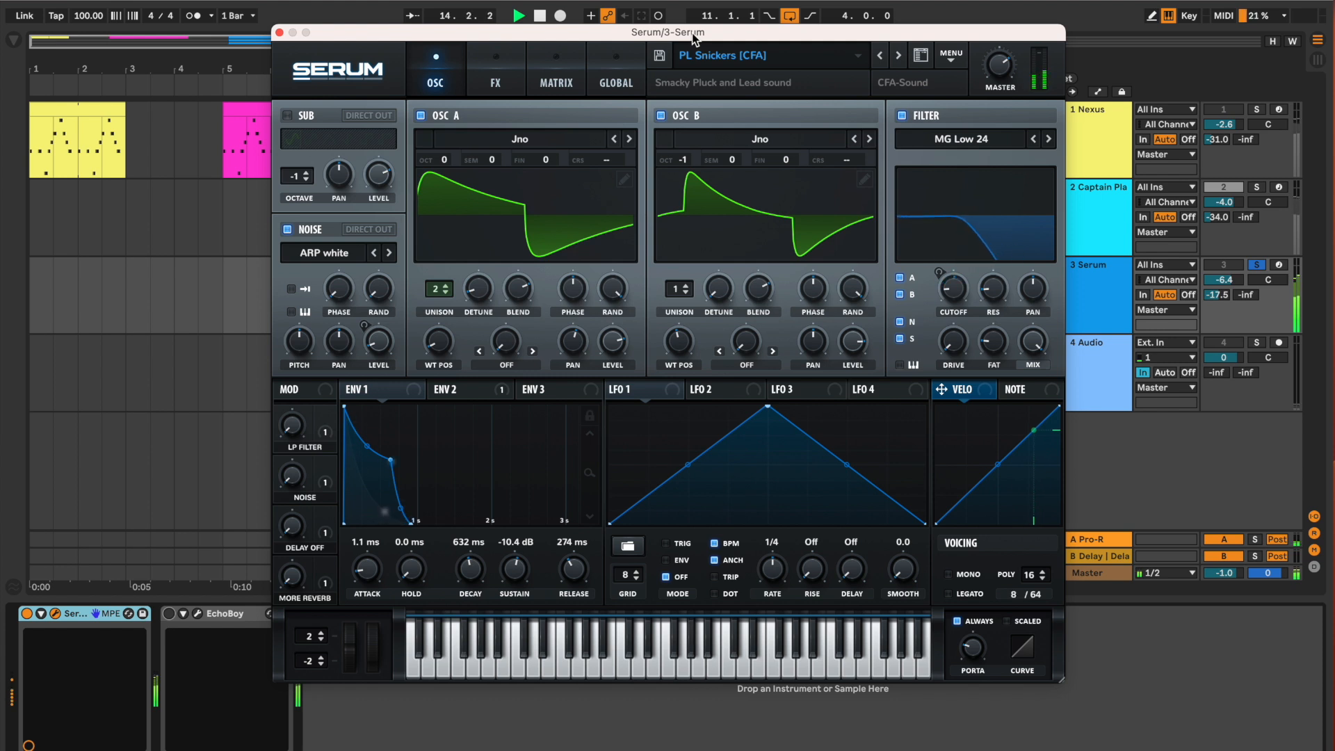
key("space")
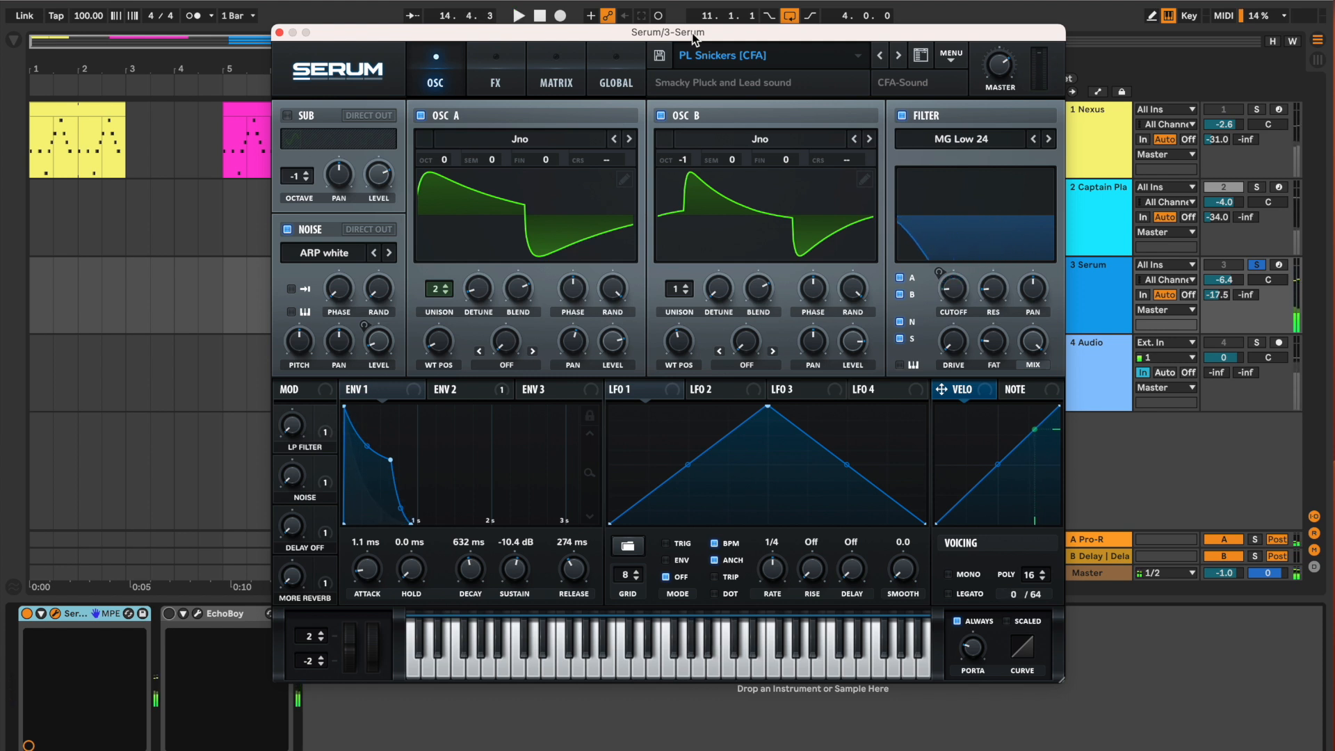
- Turn the Serum track's EchoBoy device on and open its plugin window
left_click(168, 614)
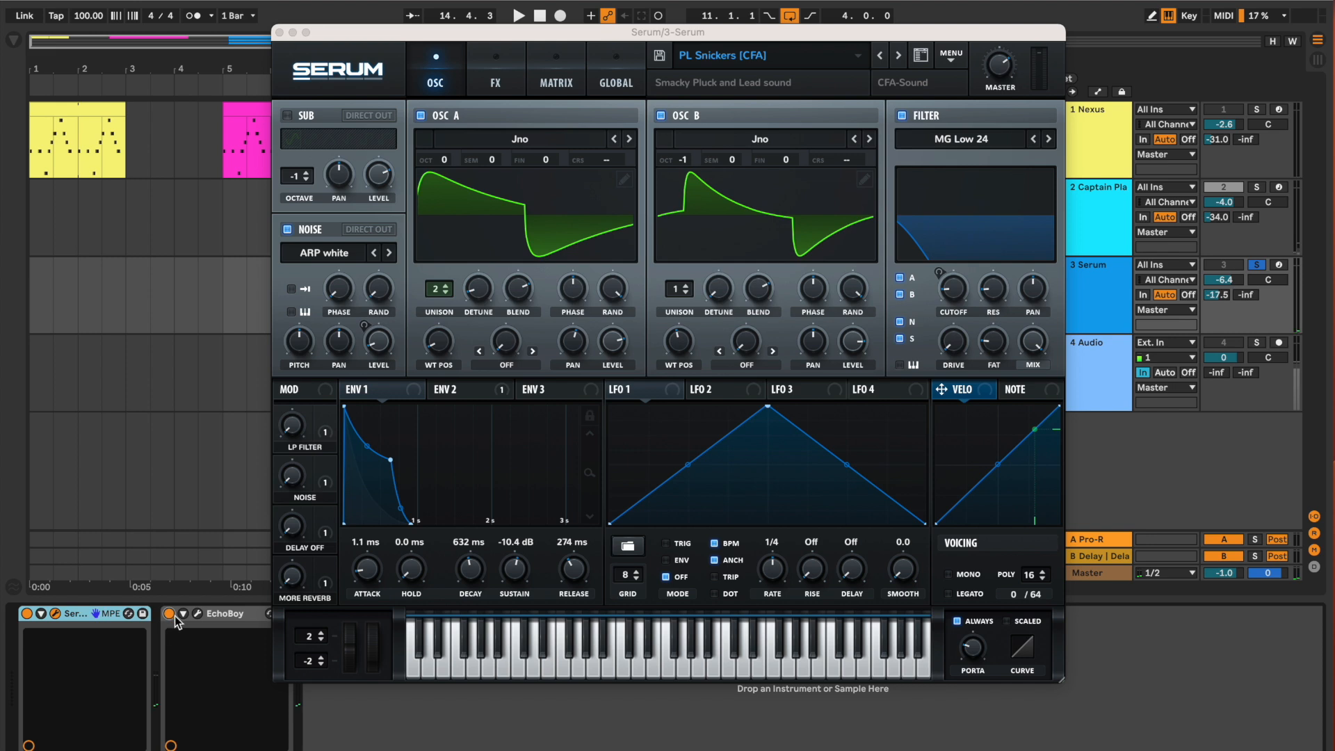
left_click(199, 615)
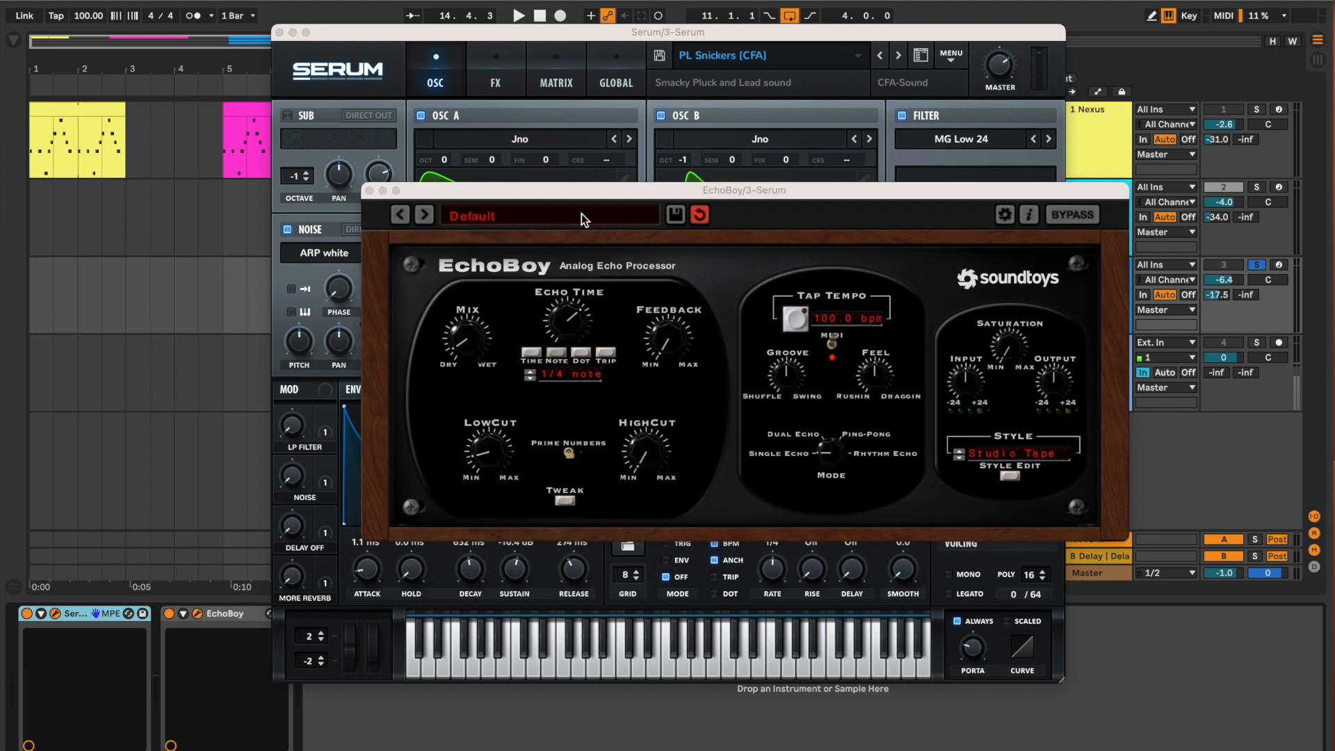
left_click_drag(596, 187, 573, 181)
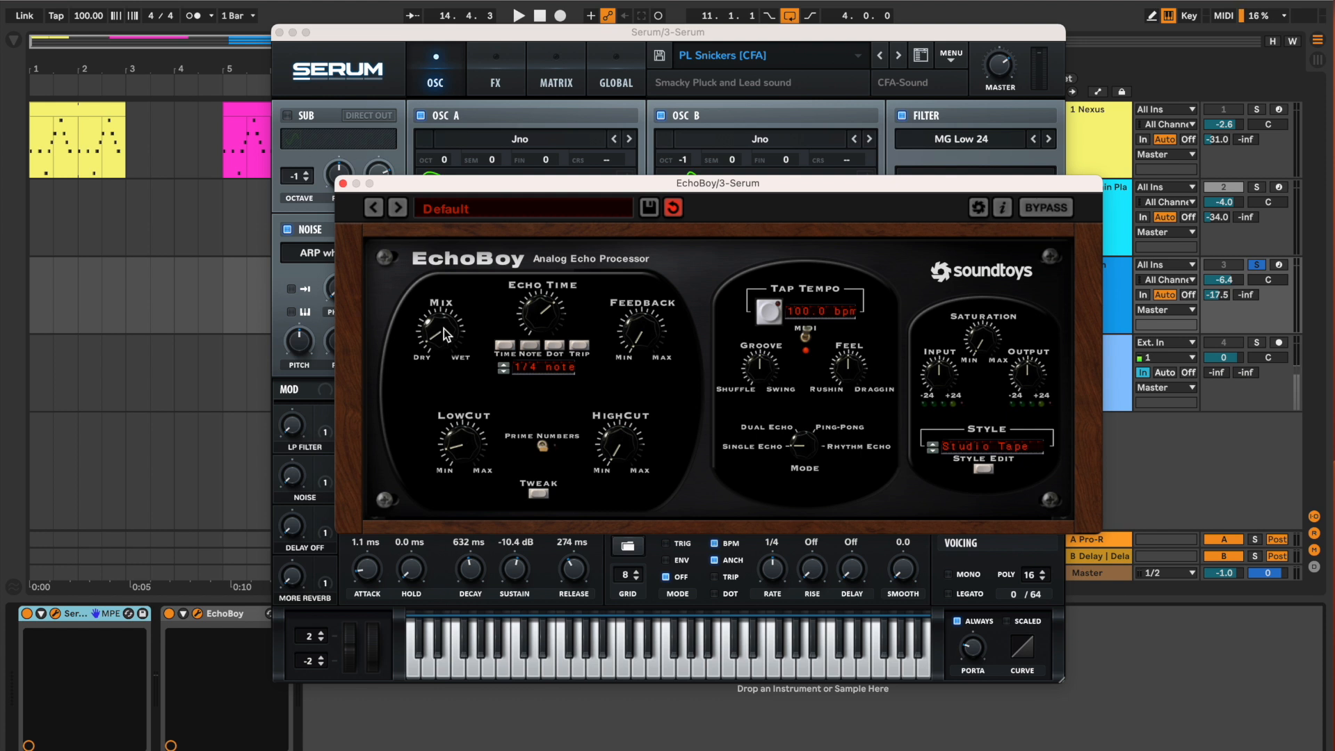
- Play the Serum track's looped stutter melody with EchoBoy turned on and close the EchoBoy and Serum plugin windows
key("space")
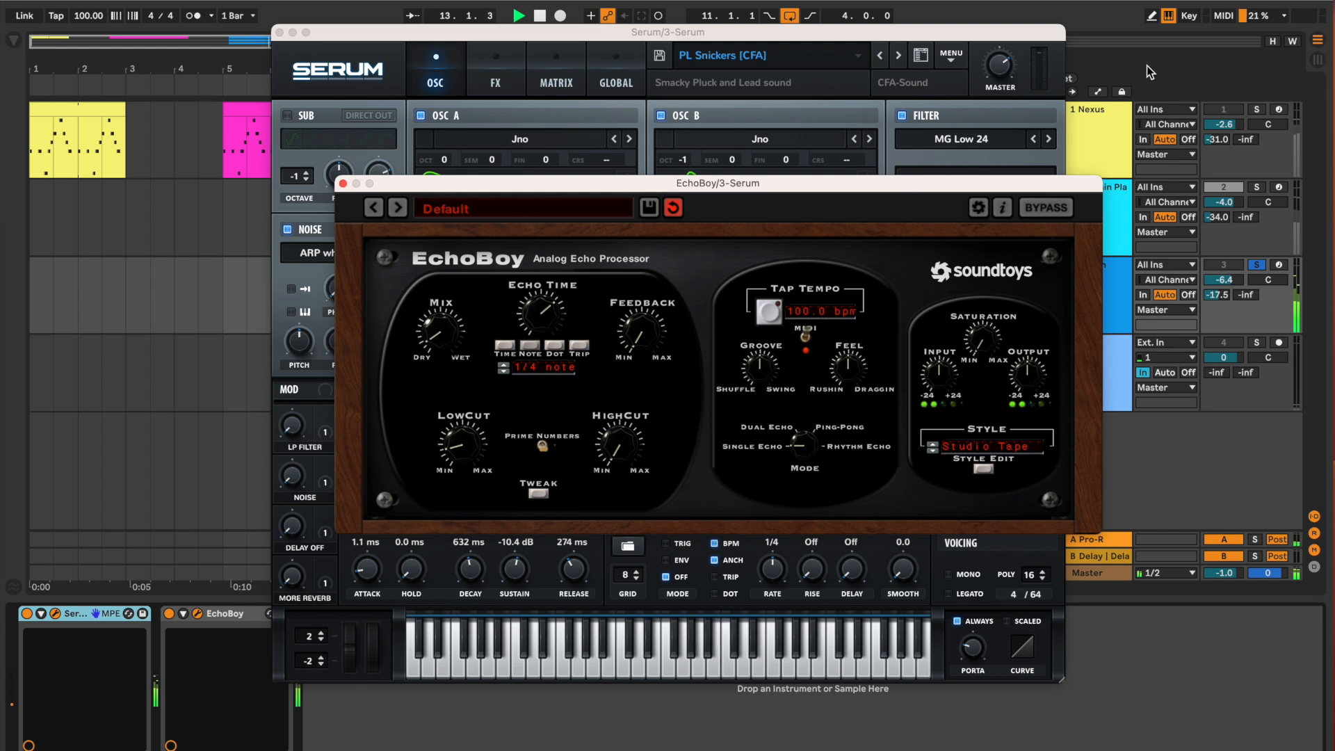
key("space")
left_click(342, 183)
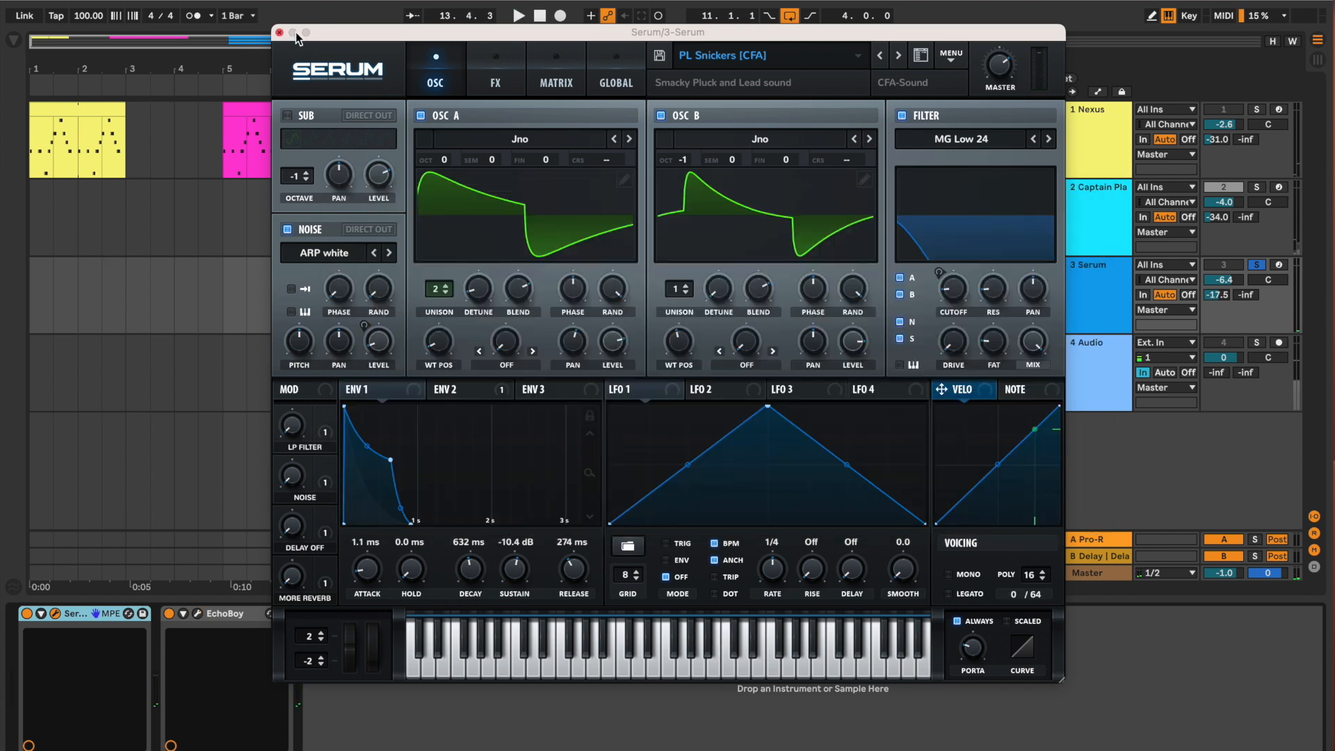
left_click(278, 32)
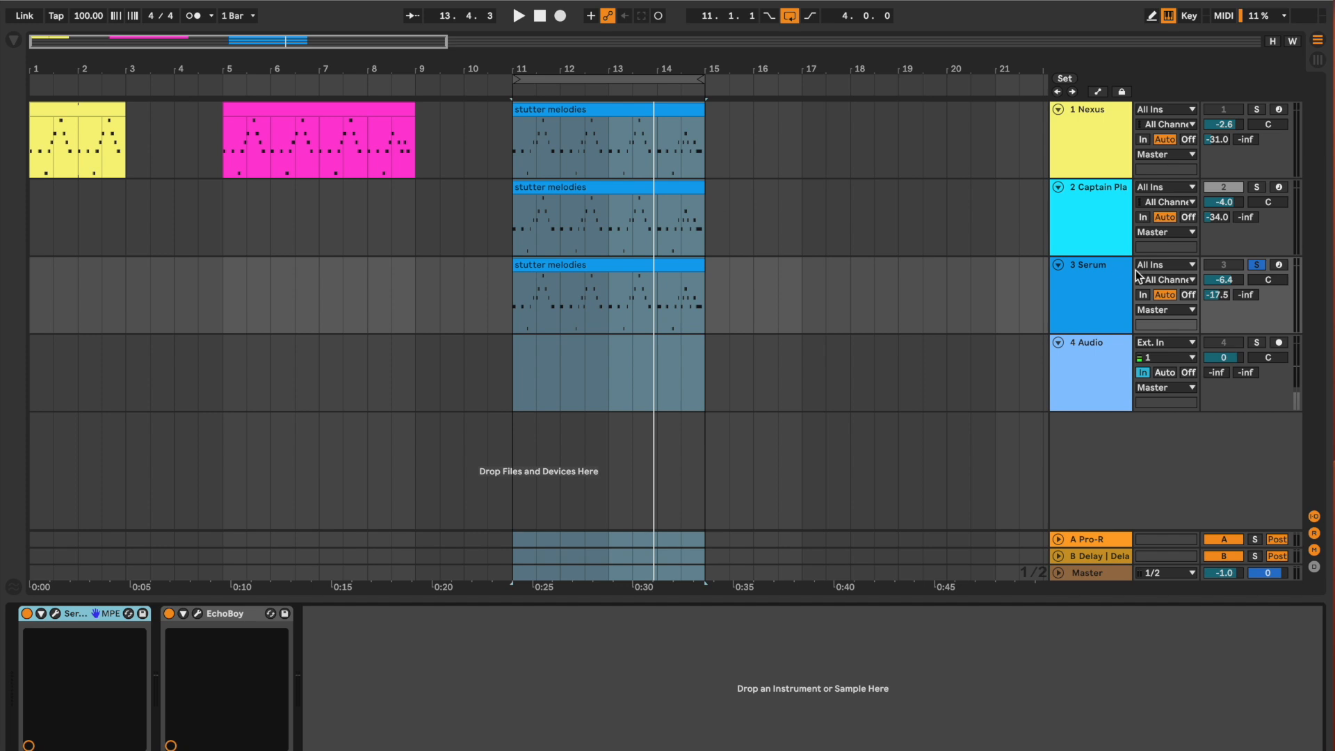
- Unsolo the Serum track to reactivate the Nexus and Captain Play tracks, and select the loop from bar 11 to 15
left_click(1239, 264)
left_click(1232, 104)
left_click(604, 80)
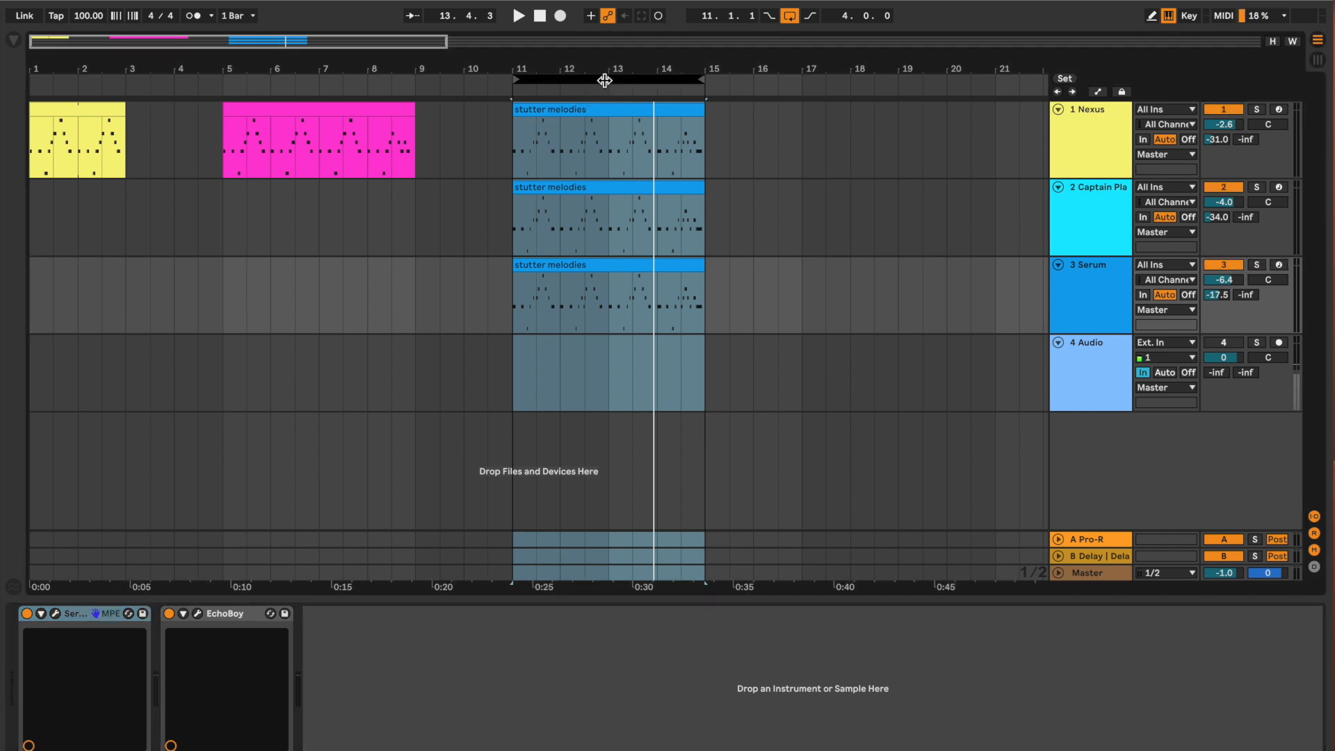
- Play the looped stutter melodies on all three tracks together, switch to Session View during playback and stop
key("space")
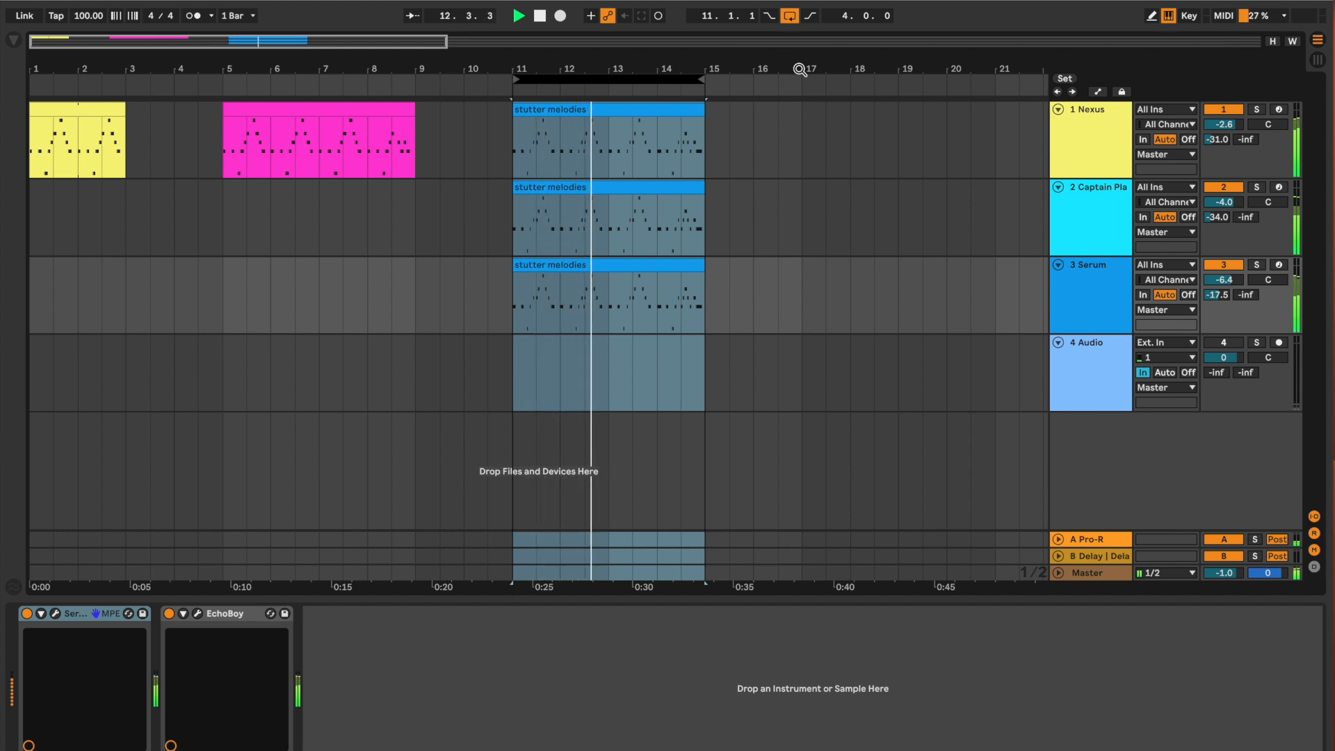
key("Tab")
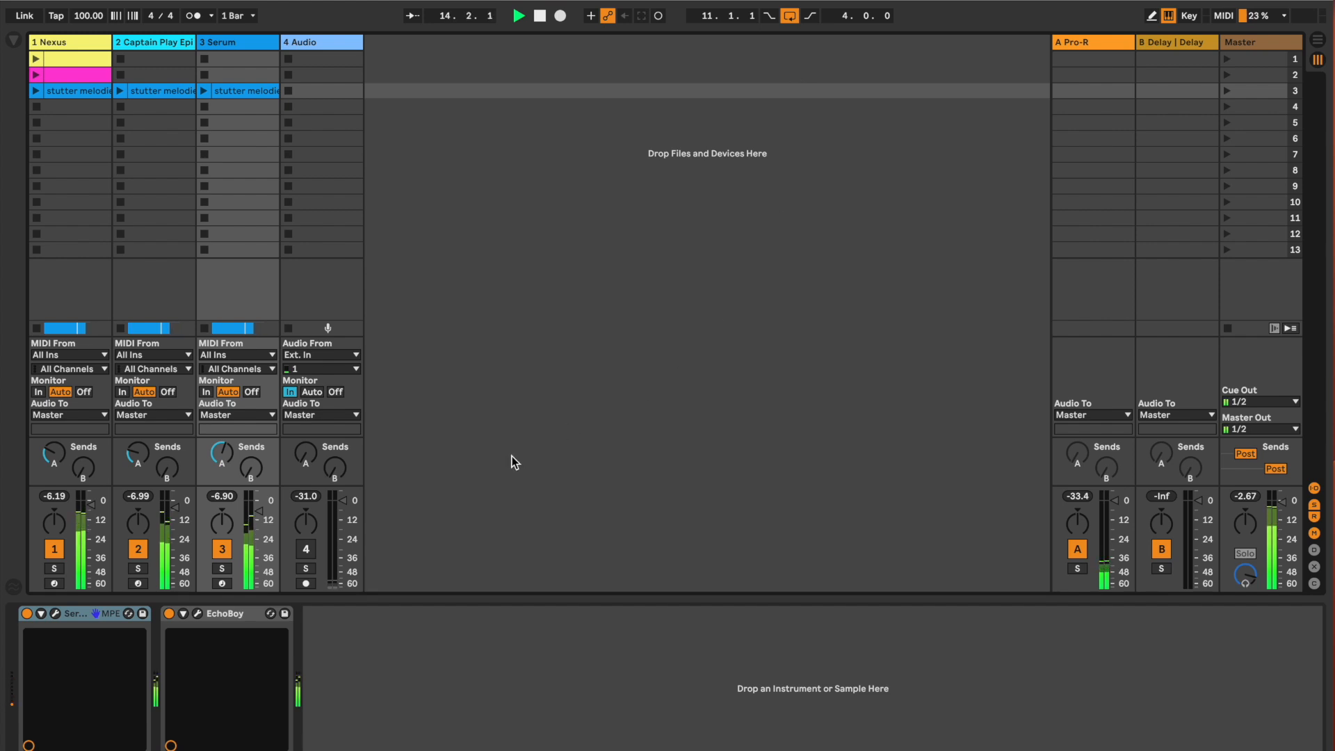
key("space")
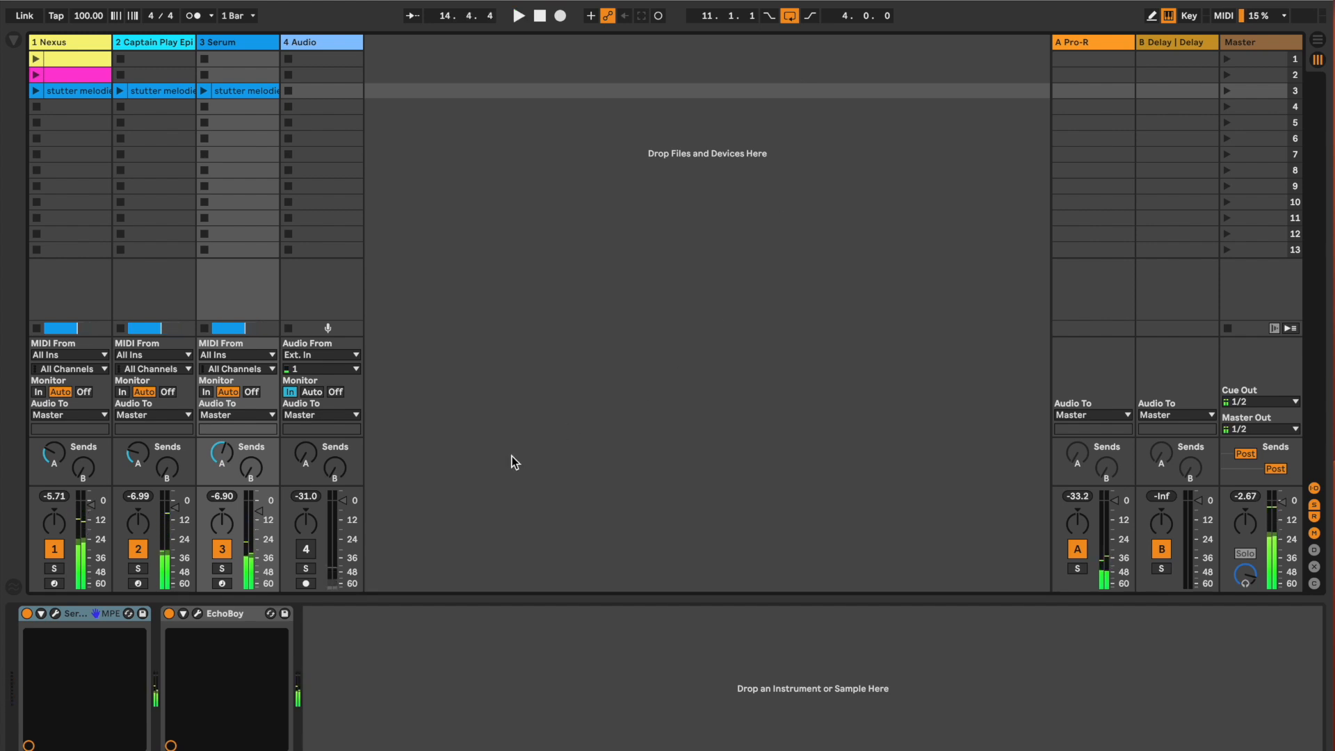